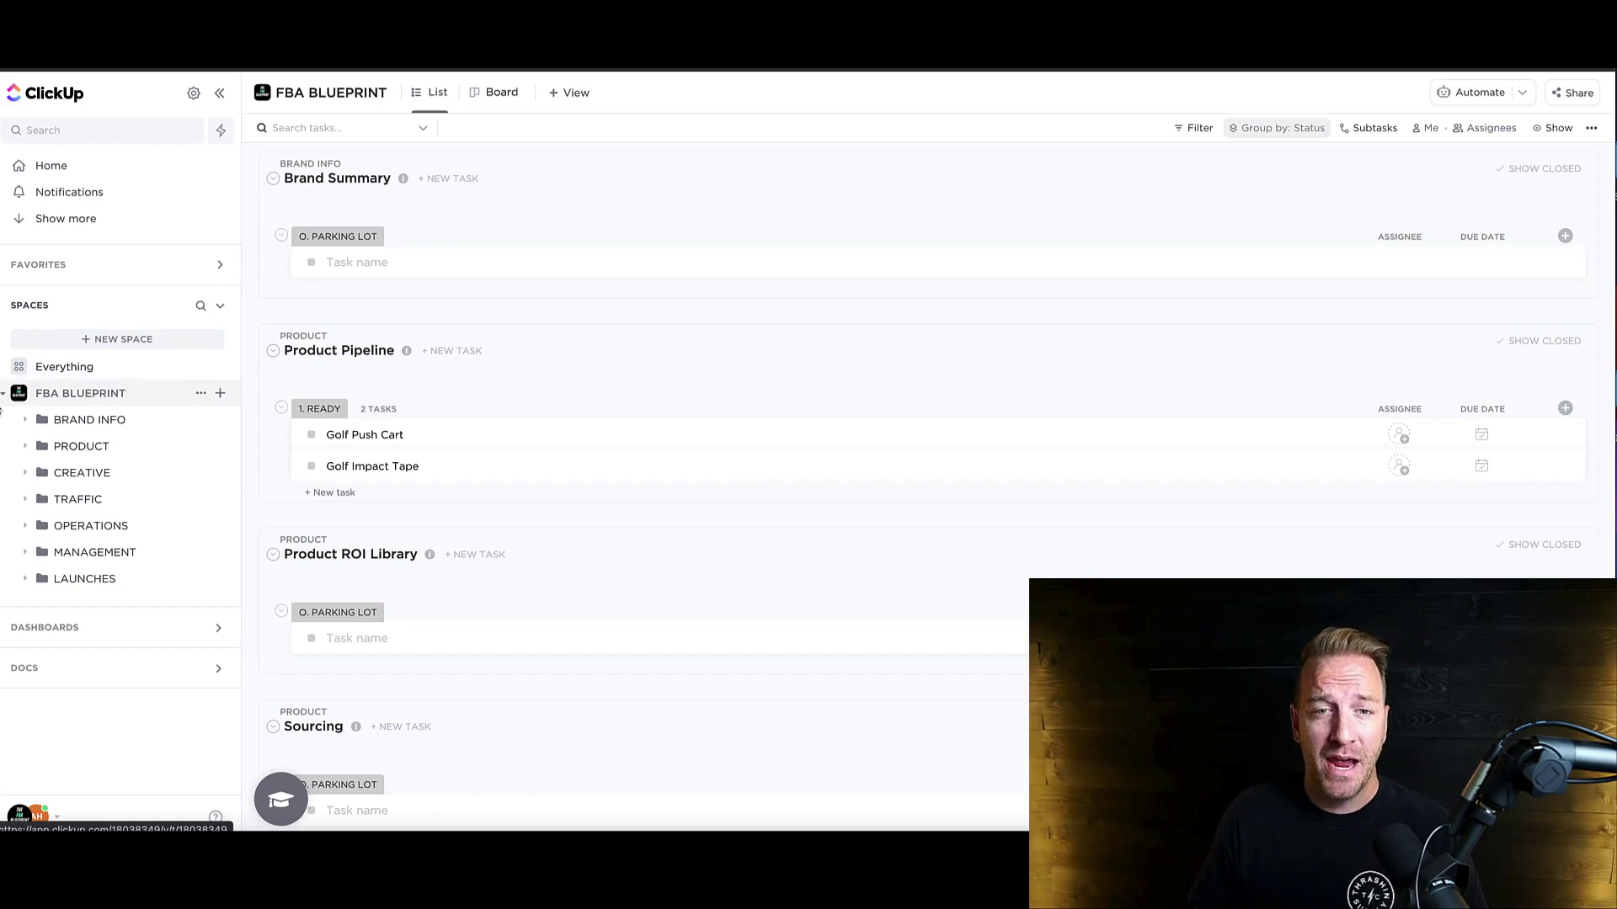
# Collapse the FBA BLUEPRINT space in the sidebar to hide its folders.
pyautogui.click(4, 400)
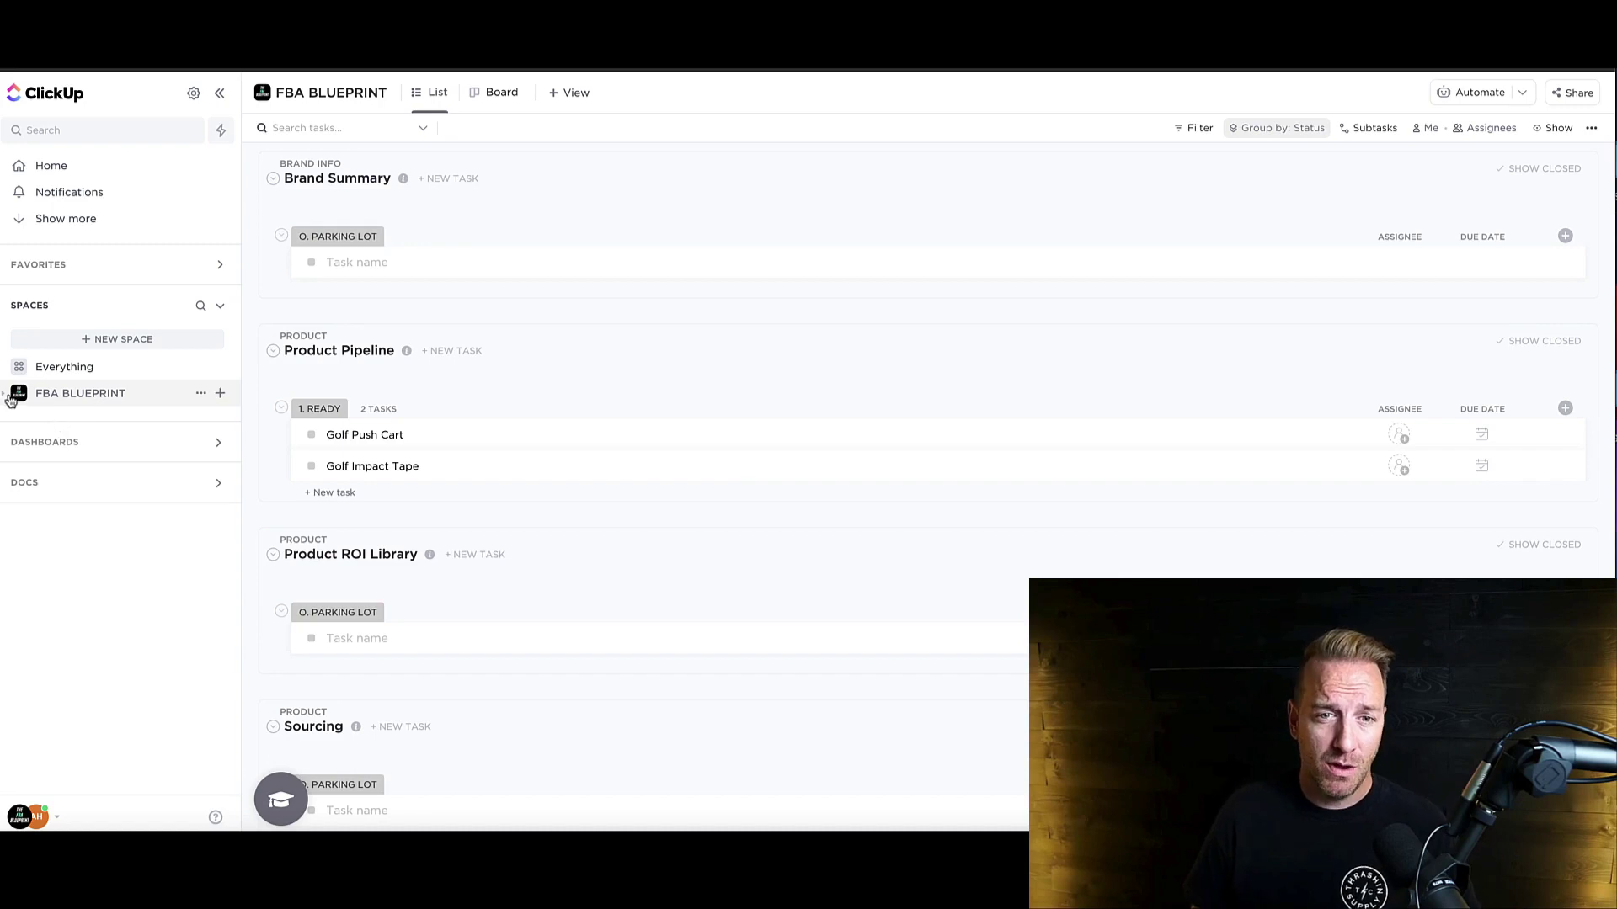
# Re-expand FBA BLUEPRINT, then browse the BRAND INFO and PRODUCT folders' lists.
pyautogui.click(7, 398)
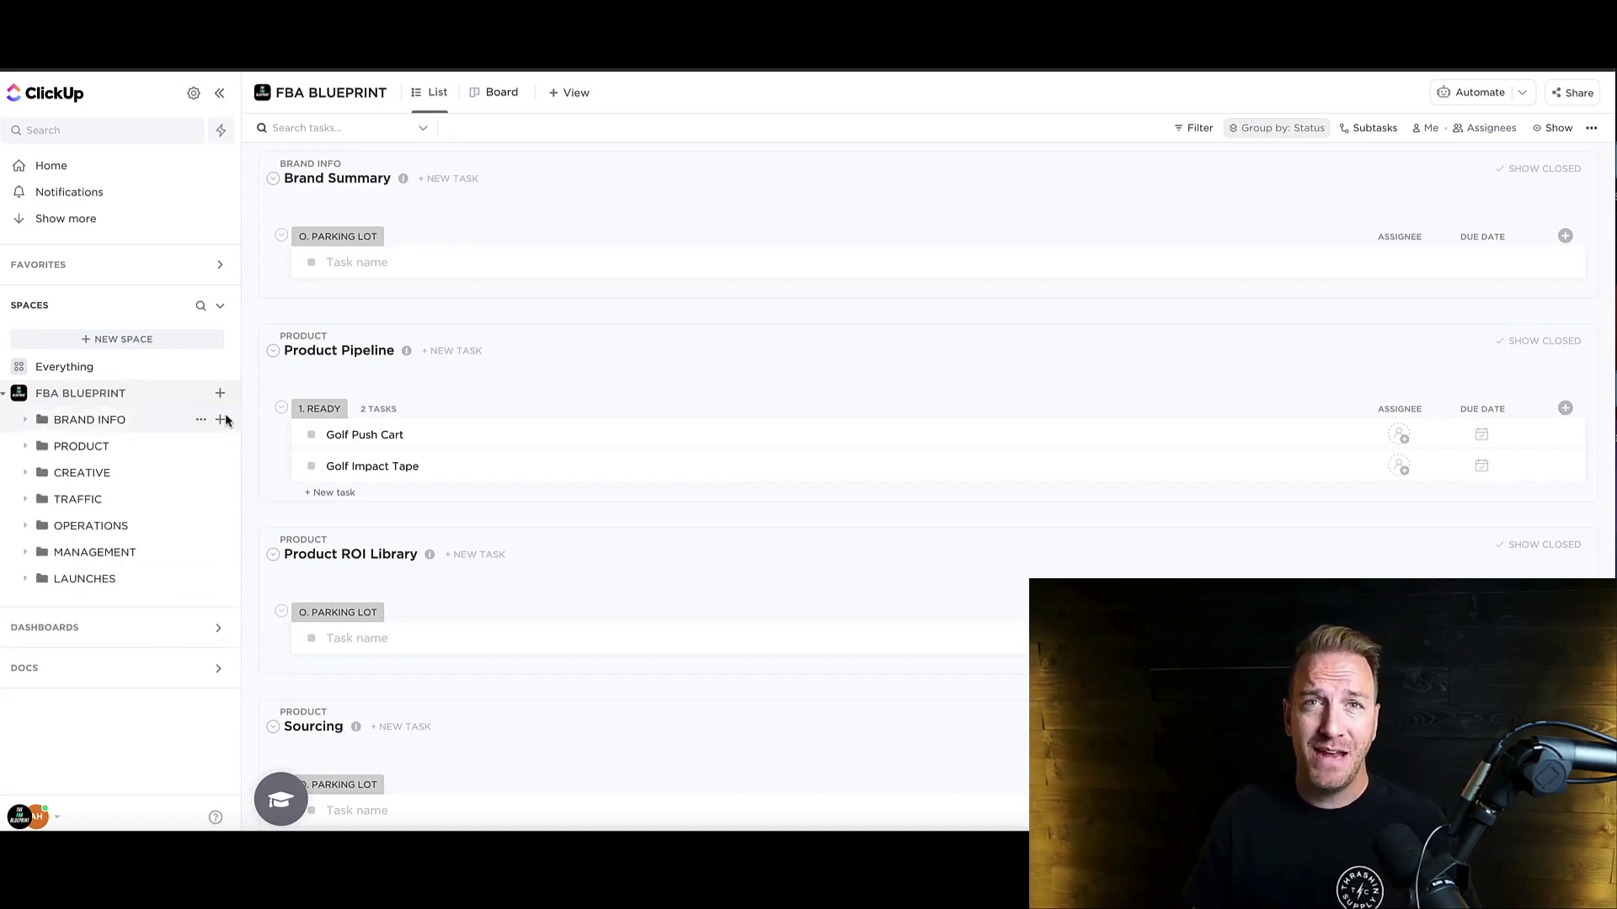
pyautogui.click(25, 420)
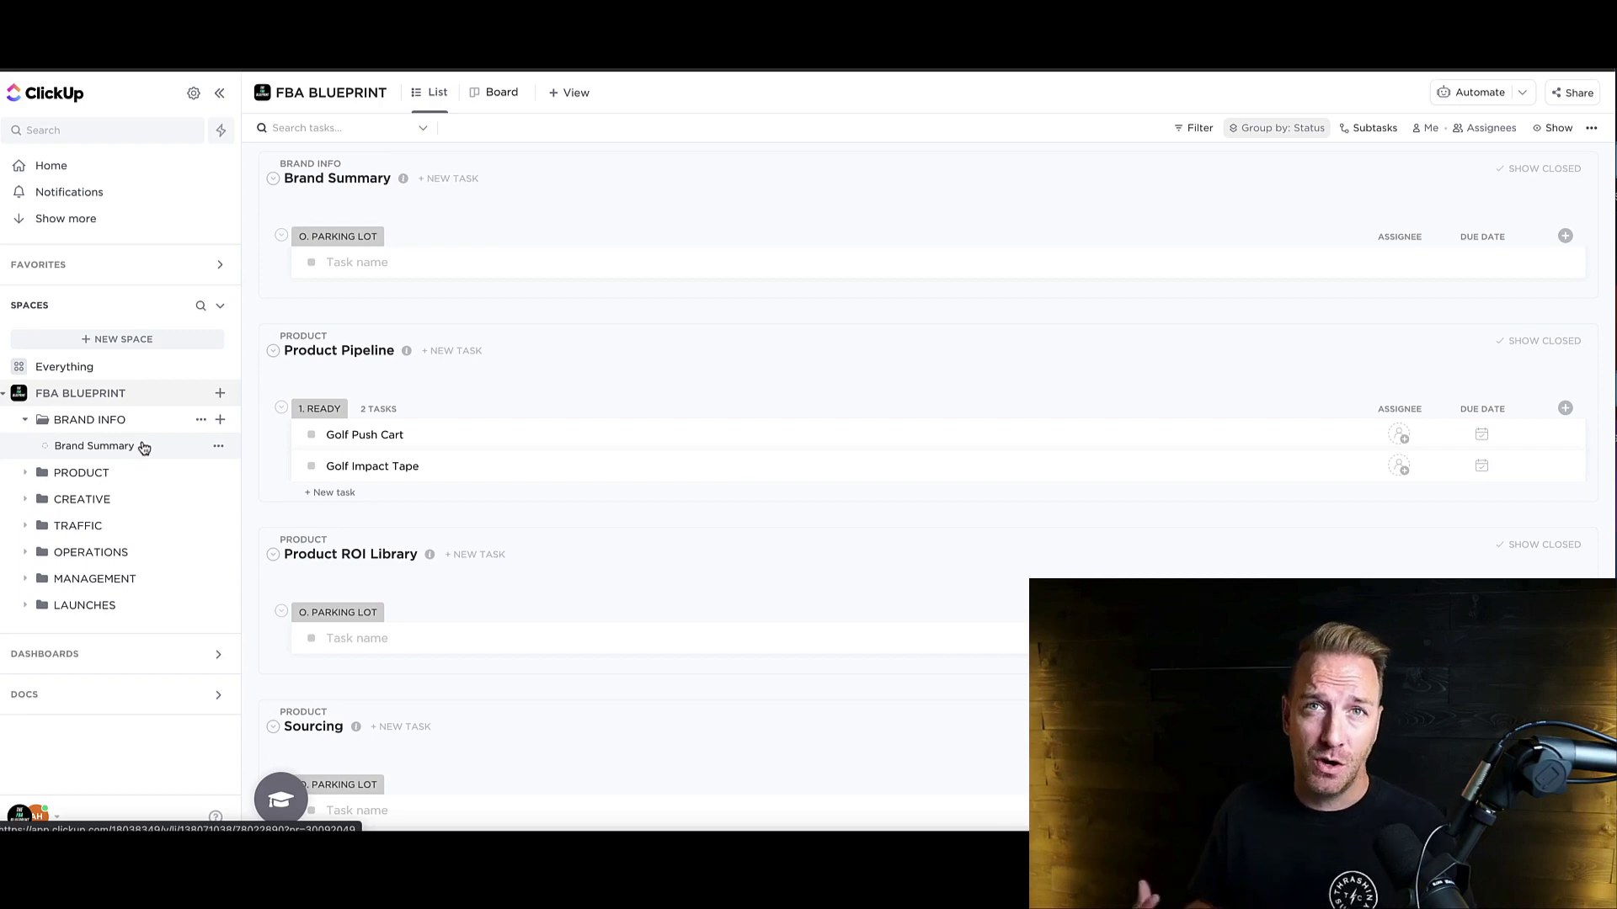
pyautogui.click(26, 420)
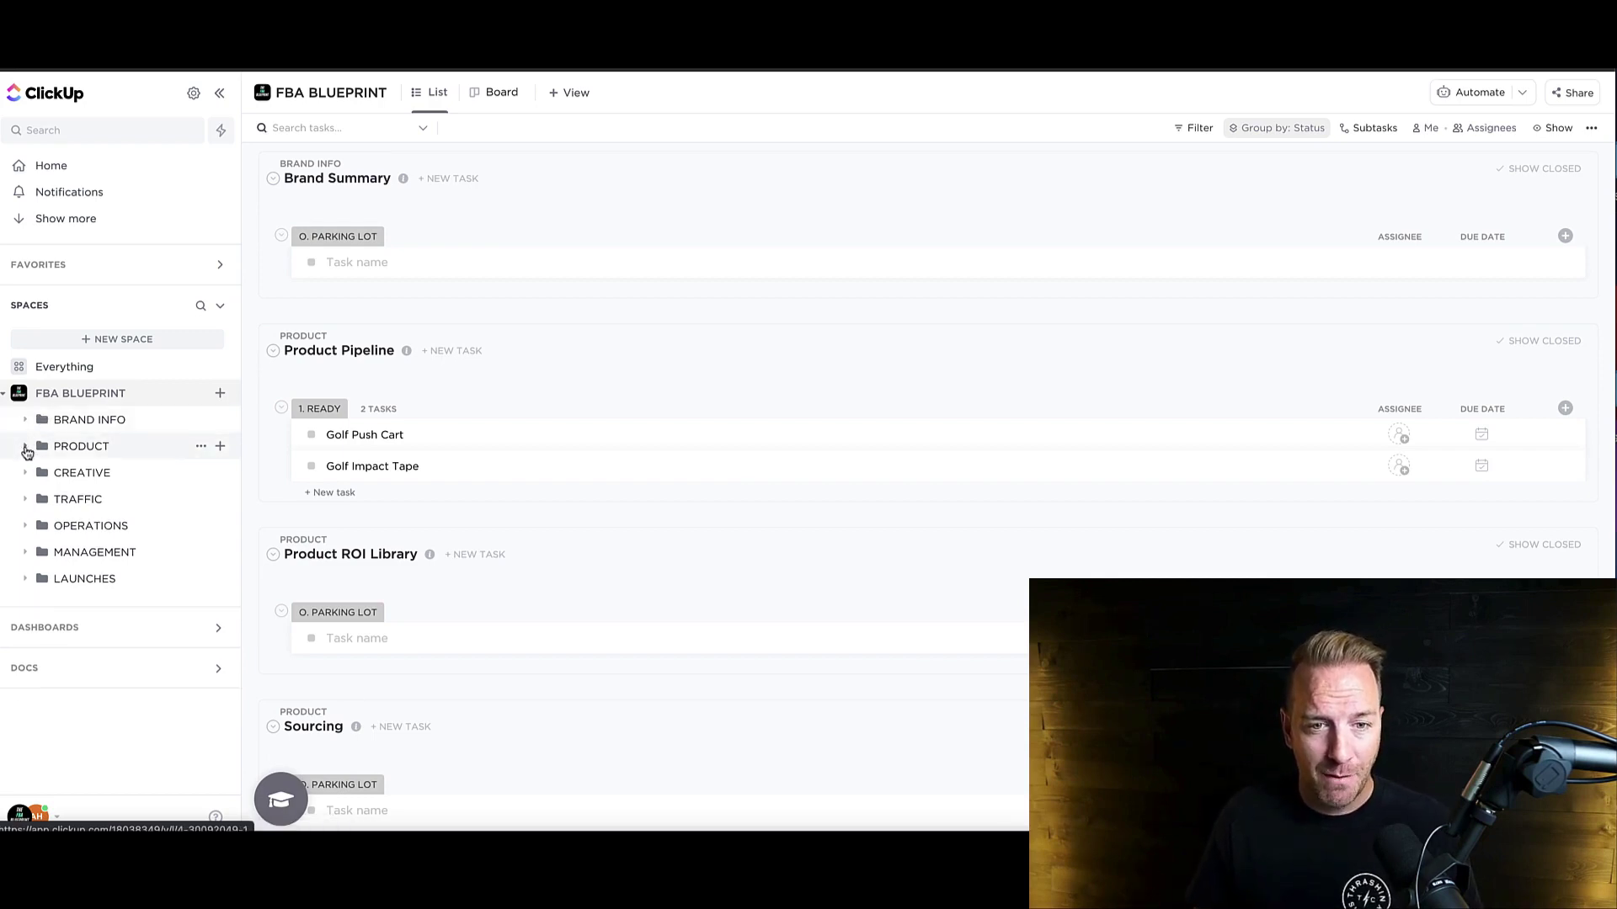
pyautogui.click(25, 447)
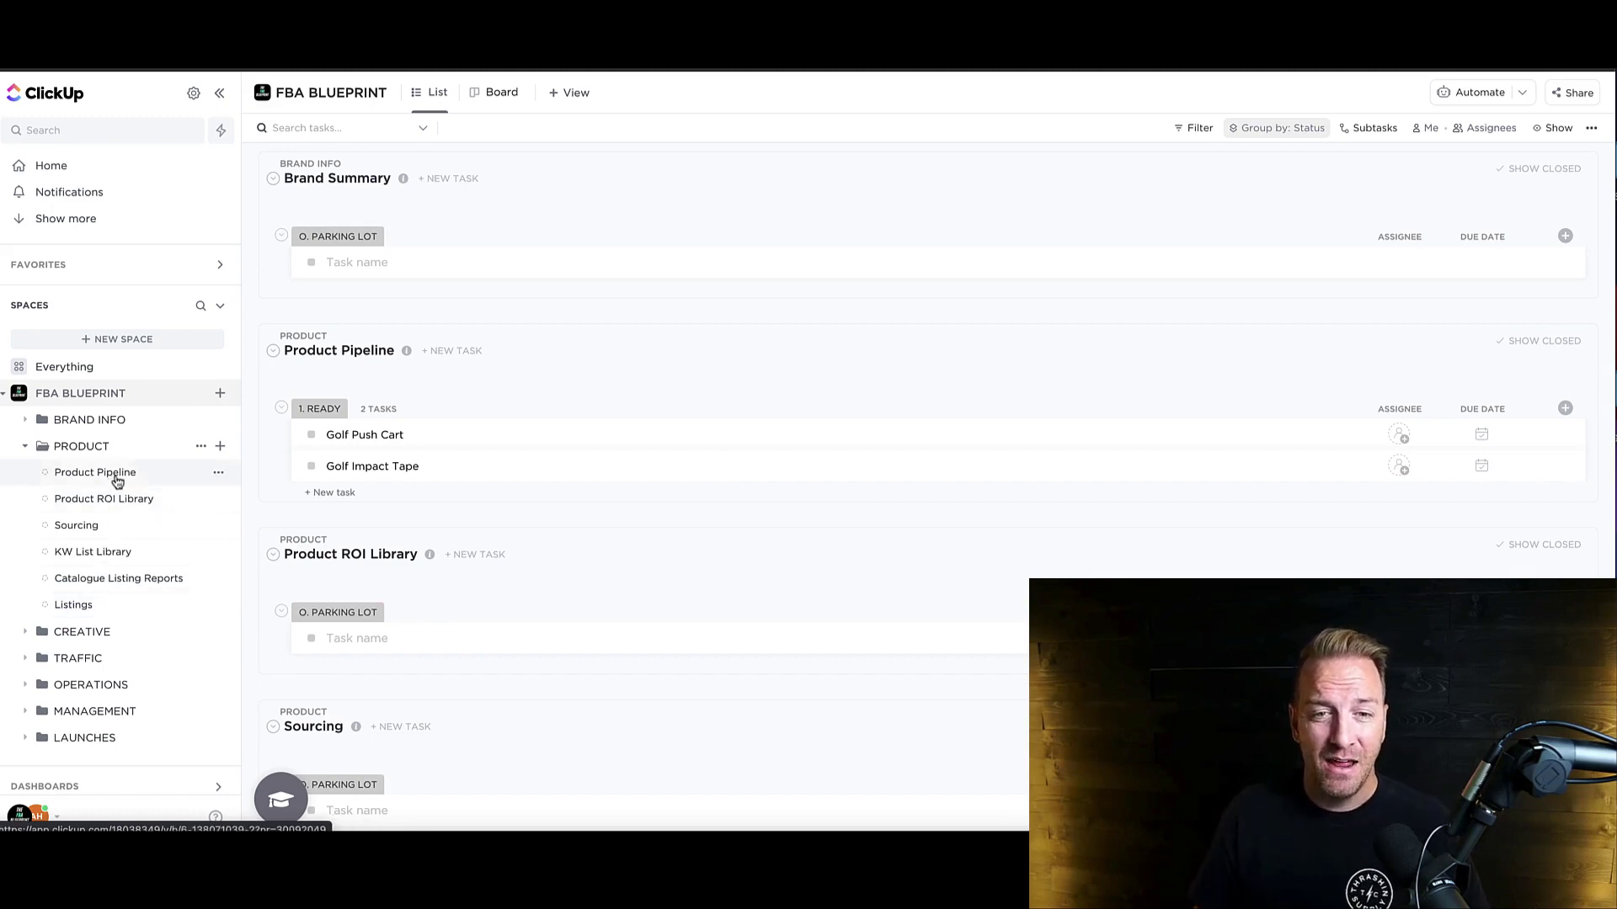
pyautogui.click(26, 446)
# Browse the CREATIVE and TRAFFIC lists, then expand OPERATIONS to show Logistics through SOPs.
pyautogui.click(26, 474)
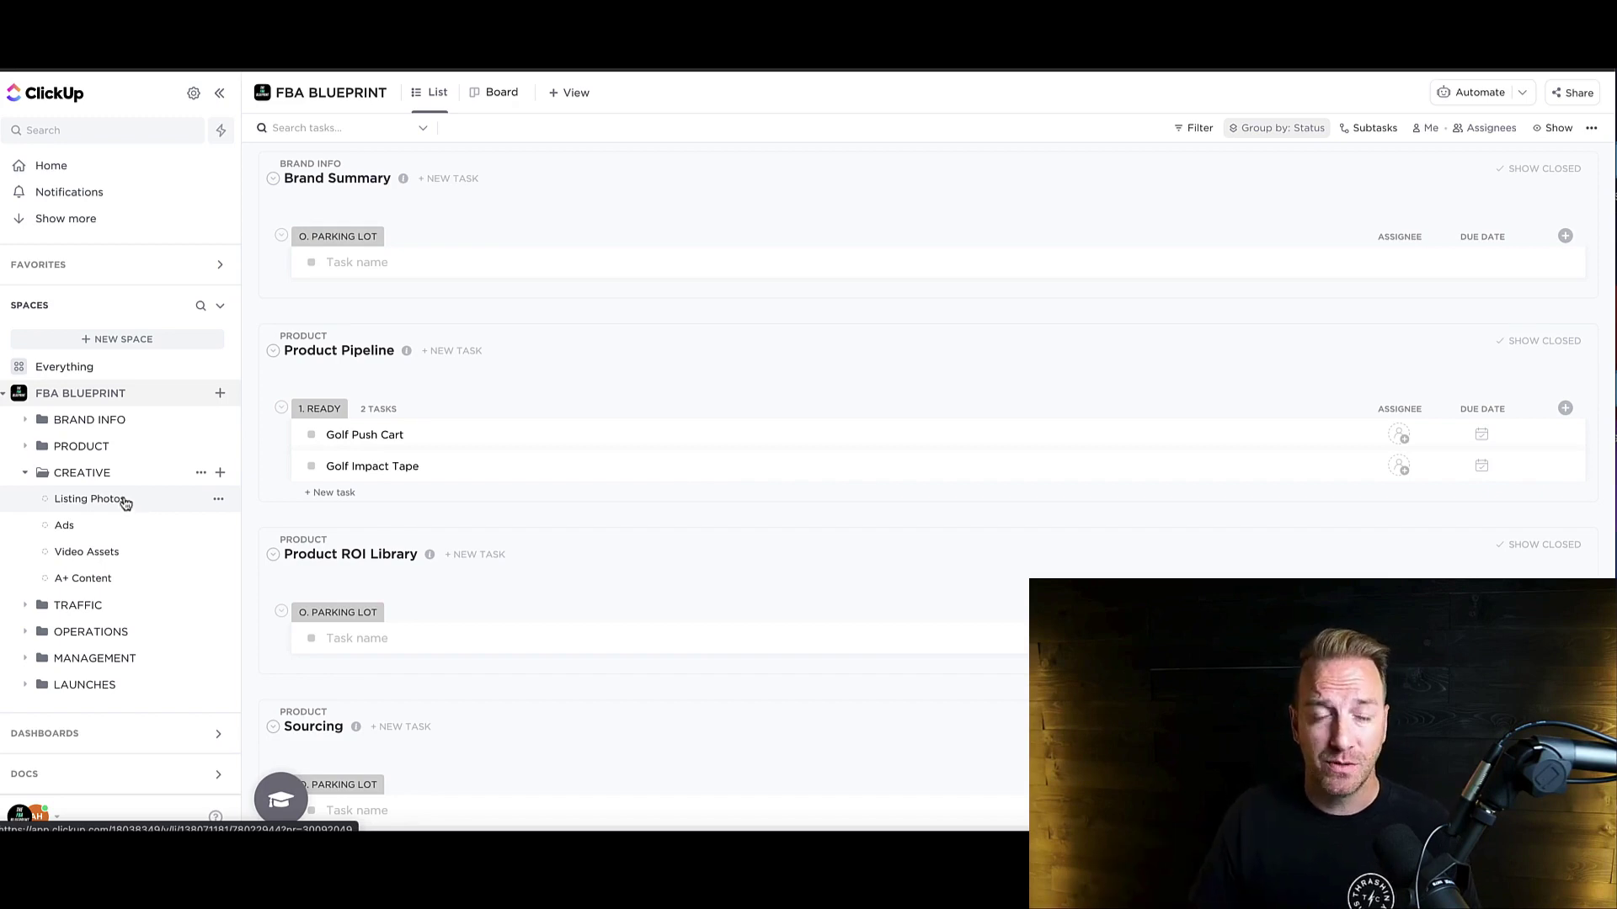
pyautogui.click(24, 473)
pyautogui.click(24, 499)
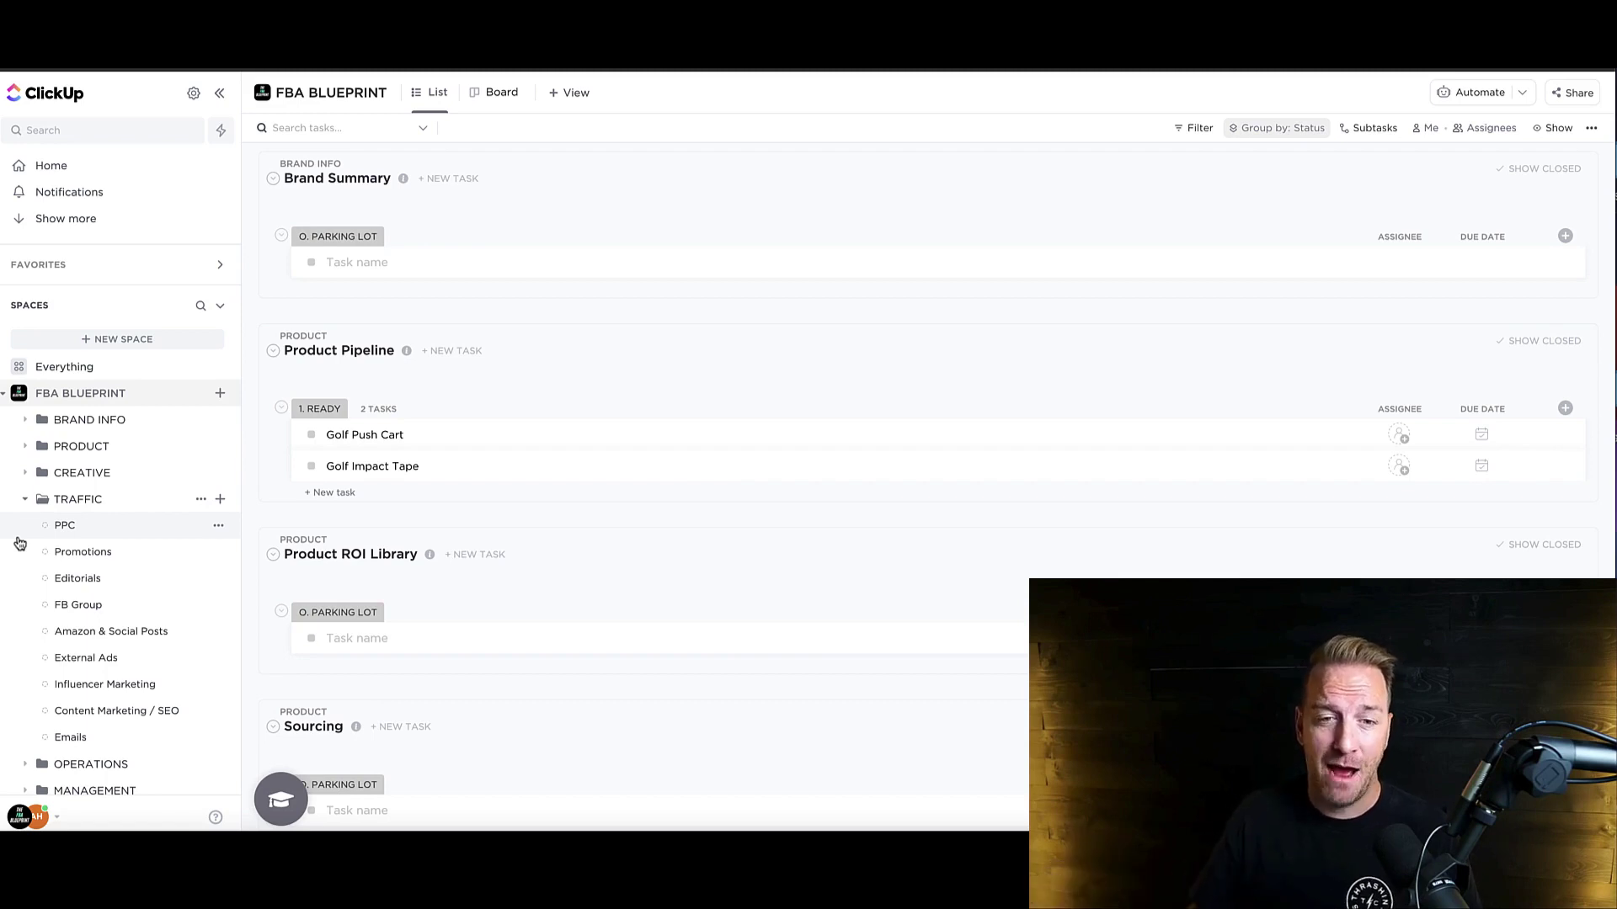
pyautogui.click(24, 499)
pyautogui.click(25, 527)
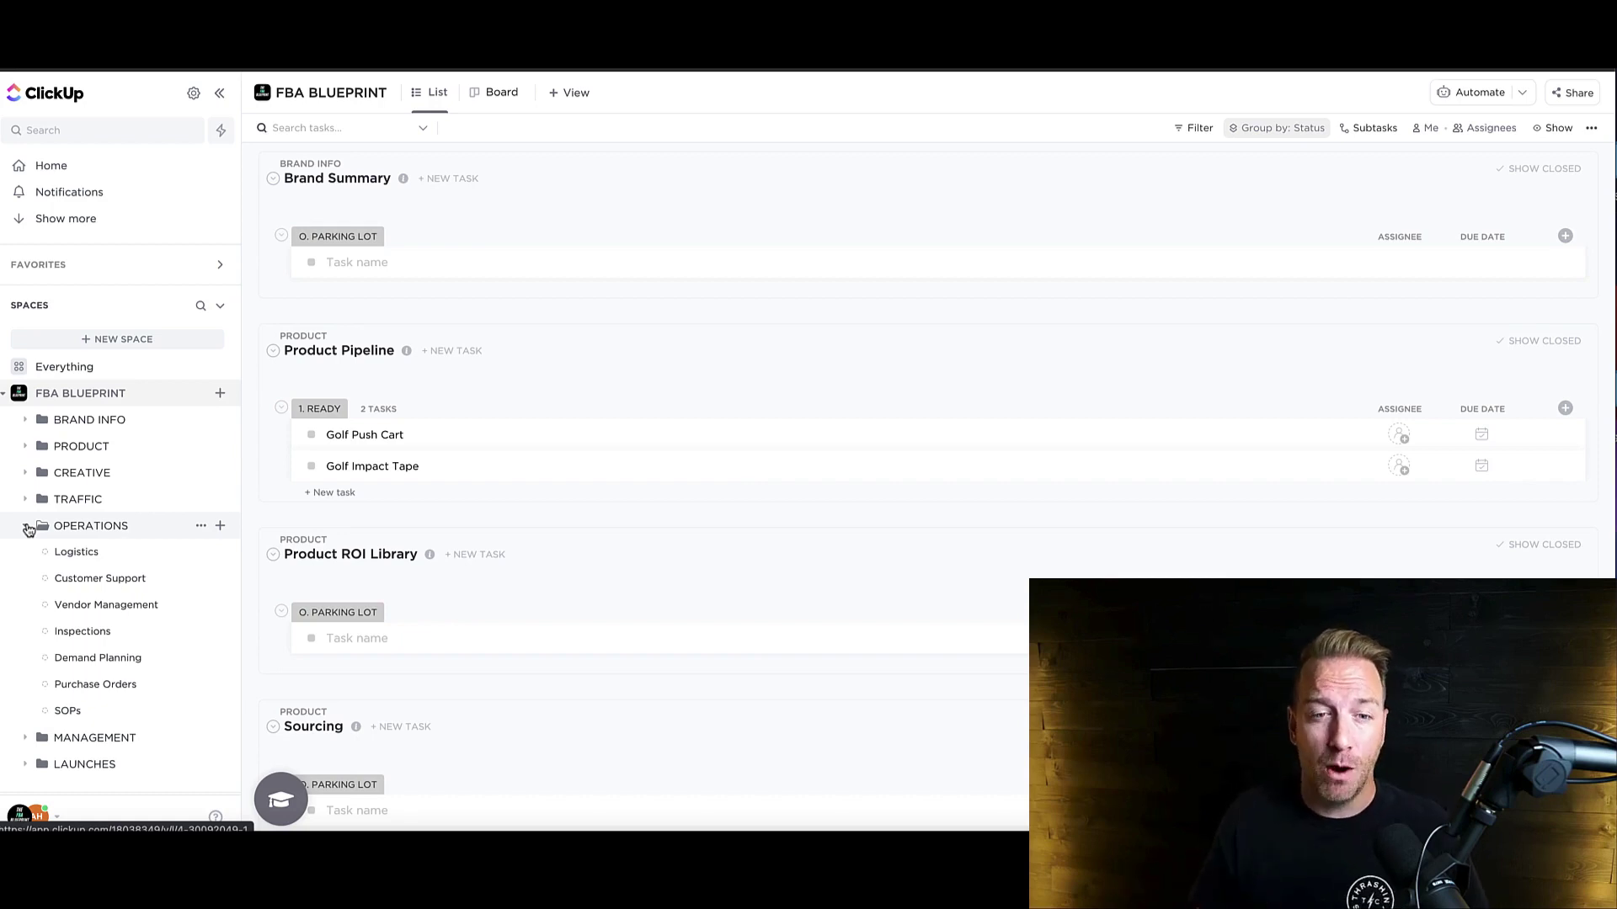
# Collapse OPERATIONS, peek at LAUNCHES' Launch Pipeline, and leave MANAGEMENT expanded.
pyautogui.click(26, 527)
pyautogui.click(26, 553)
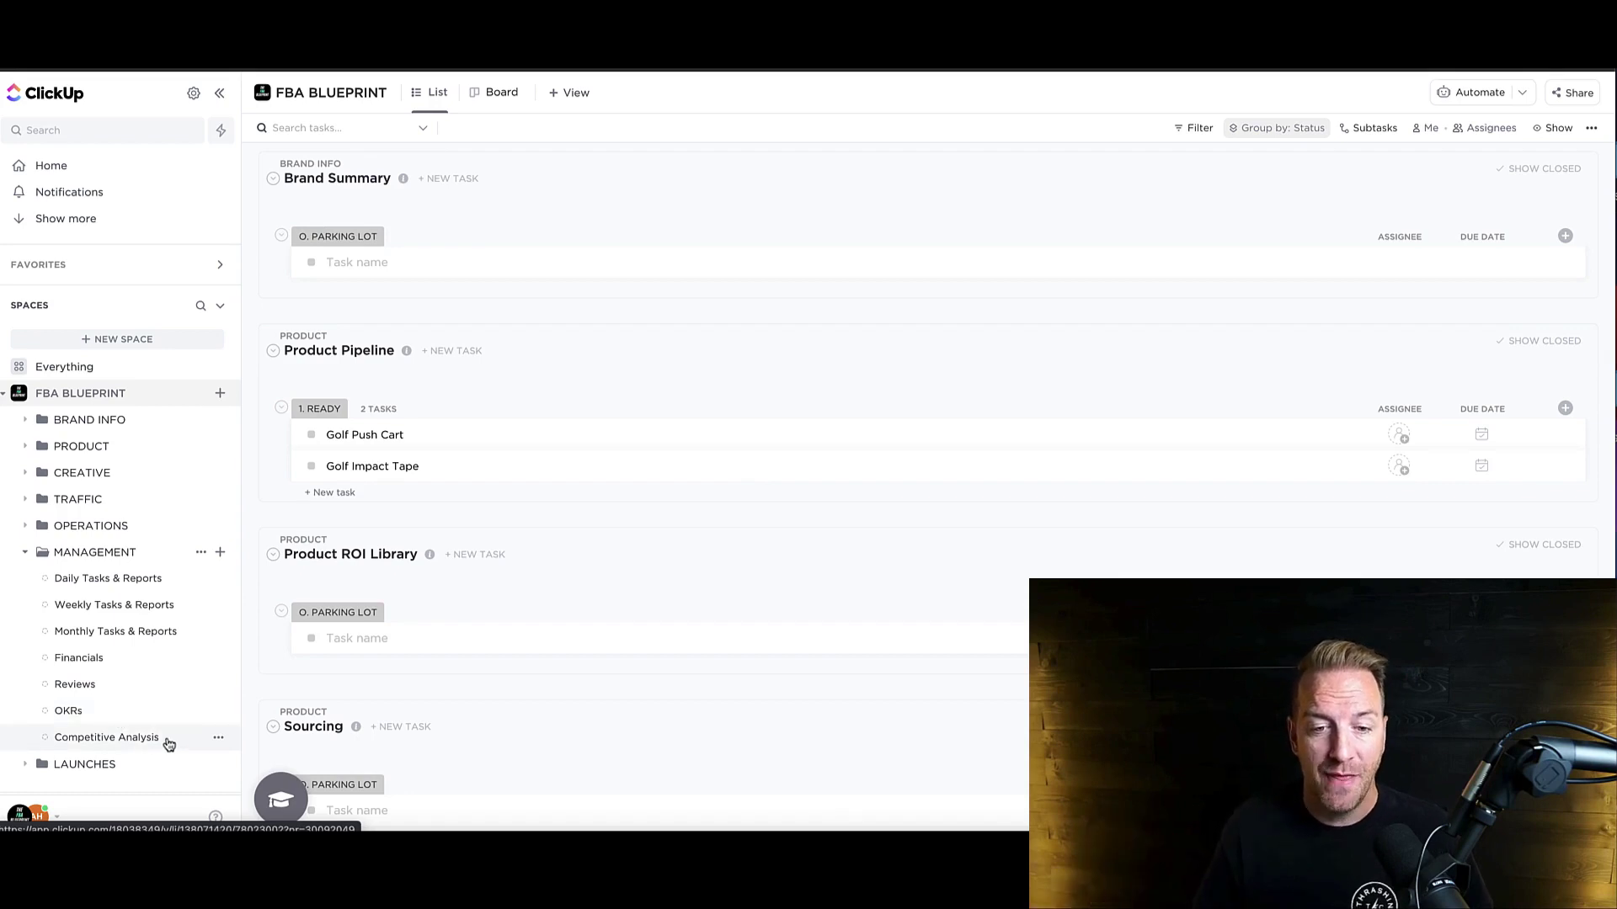
pyautogui.click(24, 553)
pyautogui.click(26, 580)
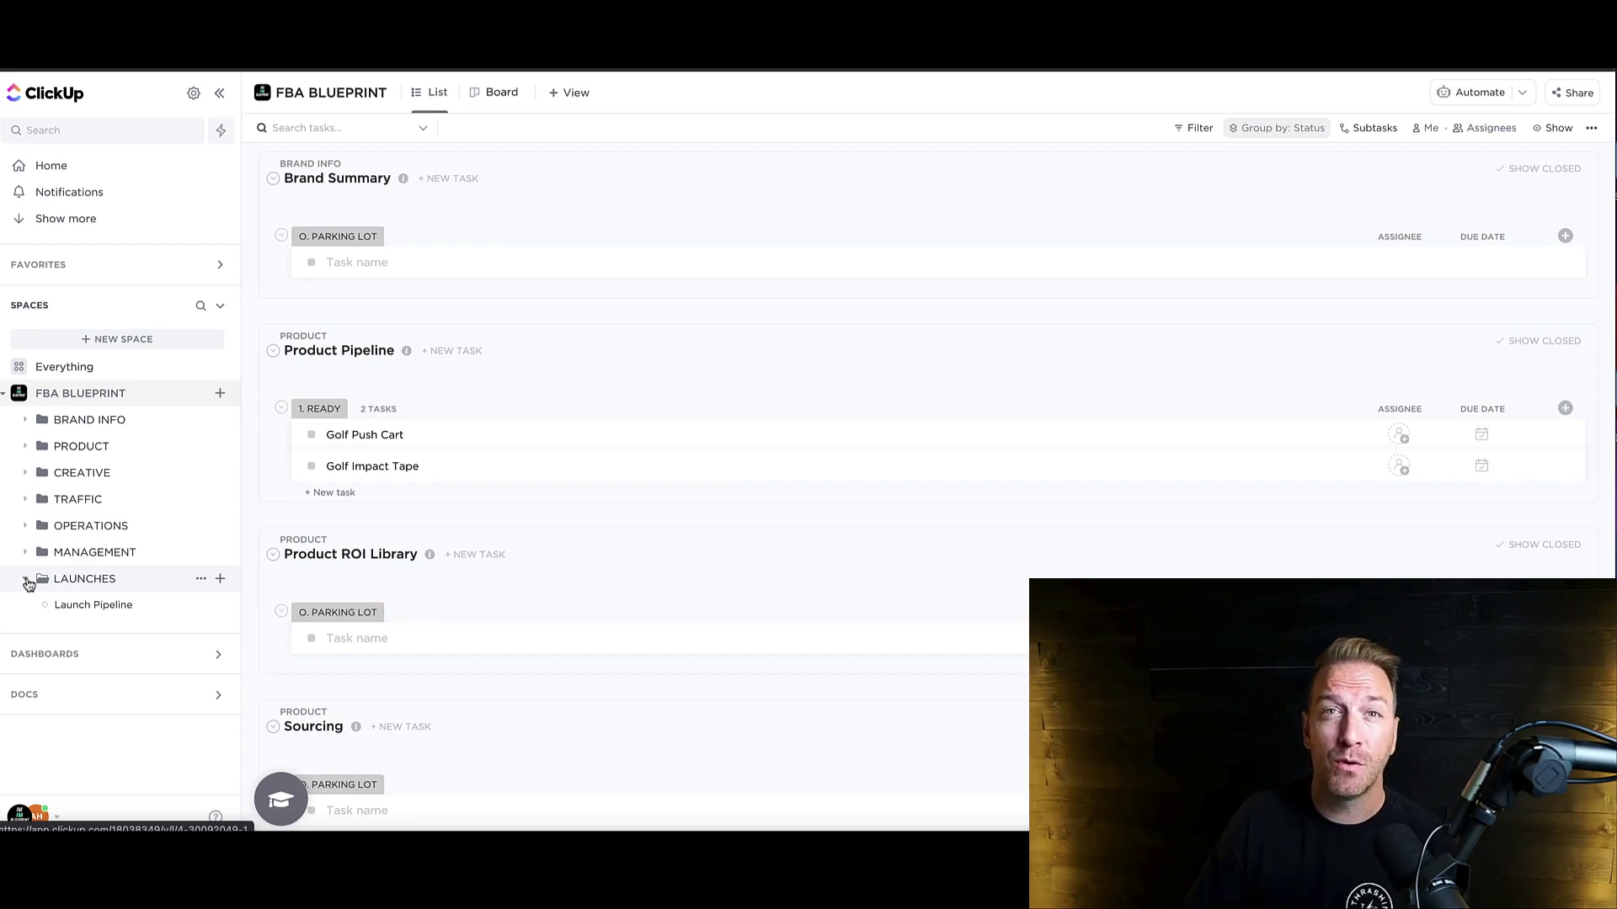
pyautogui.click(26, 580)
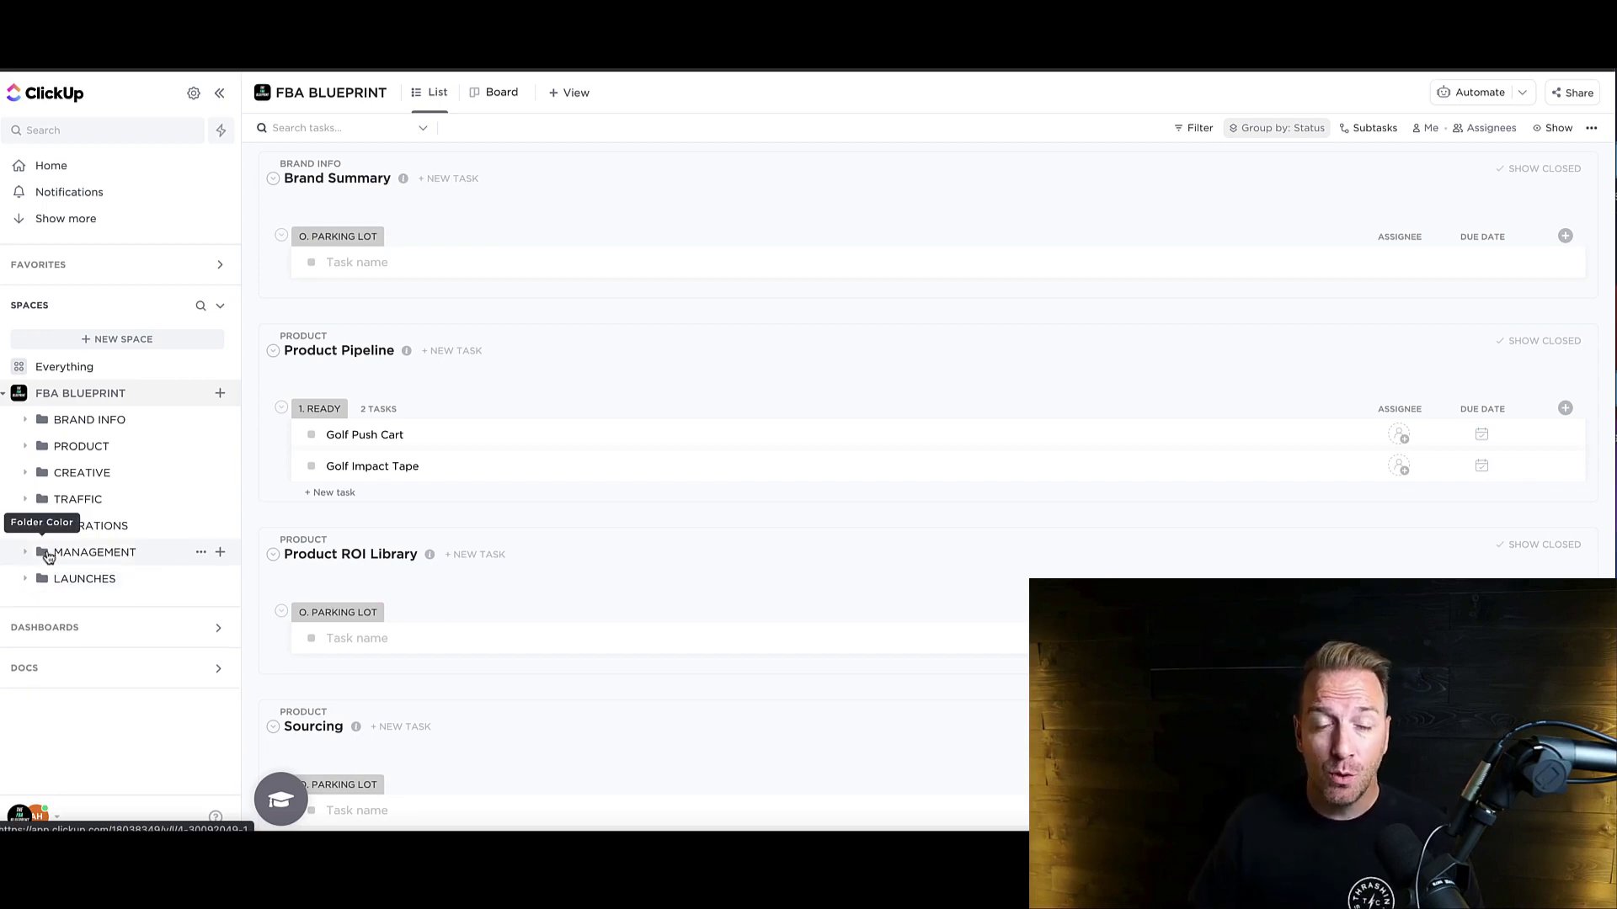
pyautogui.click(25, 553)
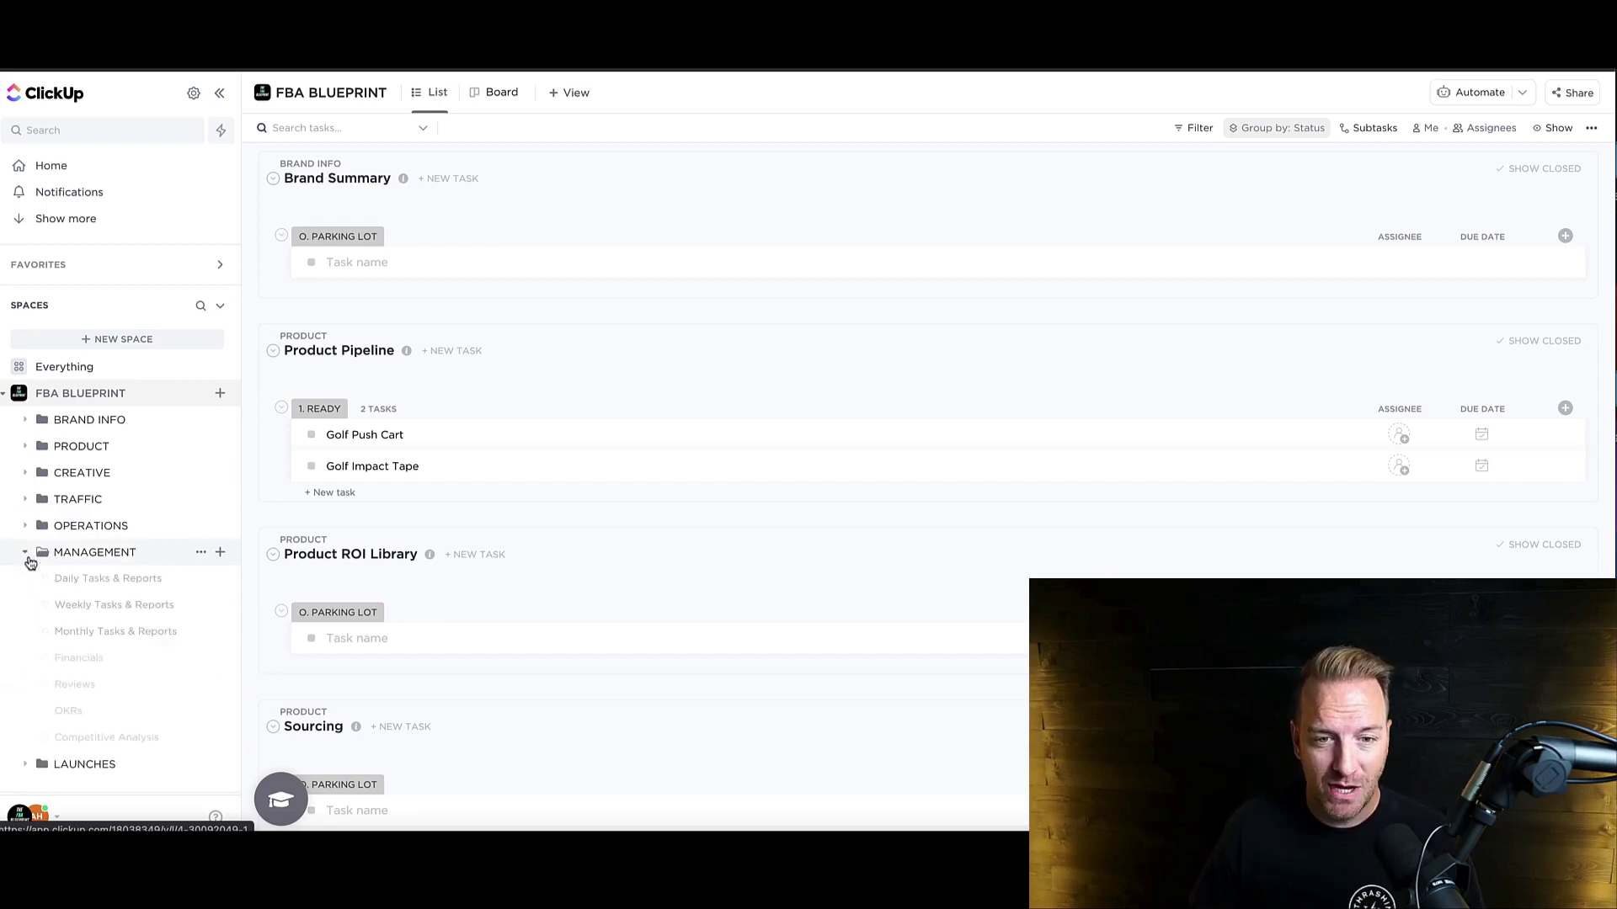
# Add a 'Daily Review Report' task to READY in Daily Tasks & Reports.
pyautogui.click(179, 576)
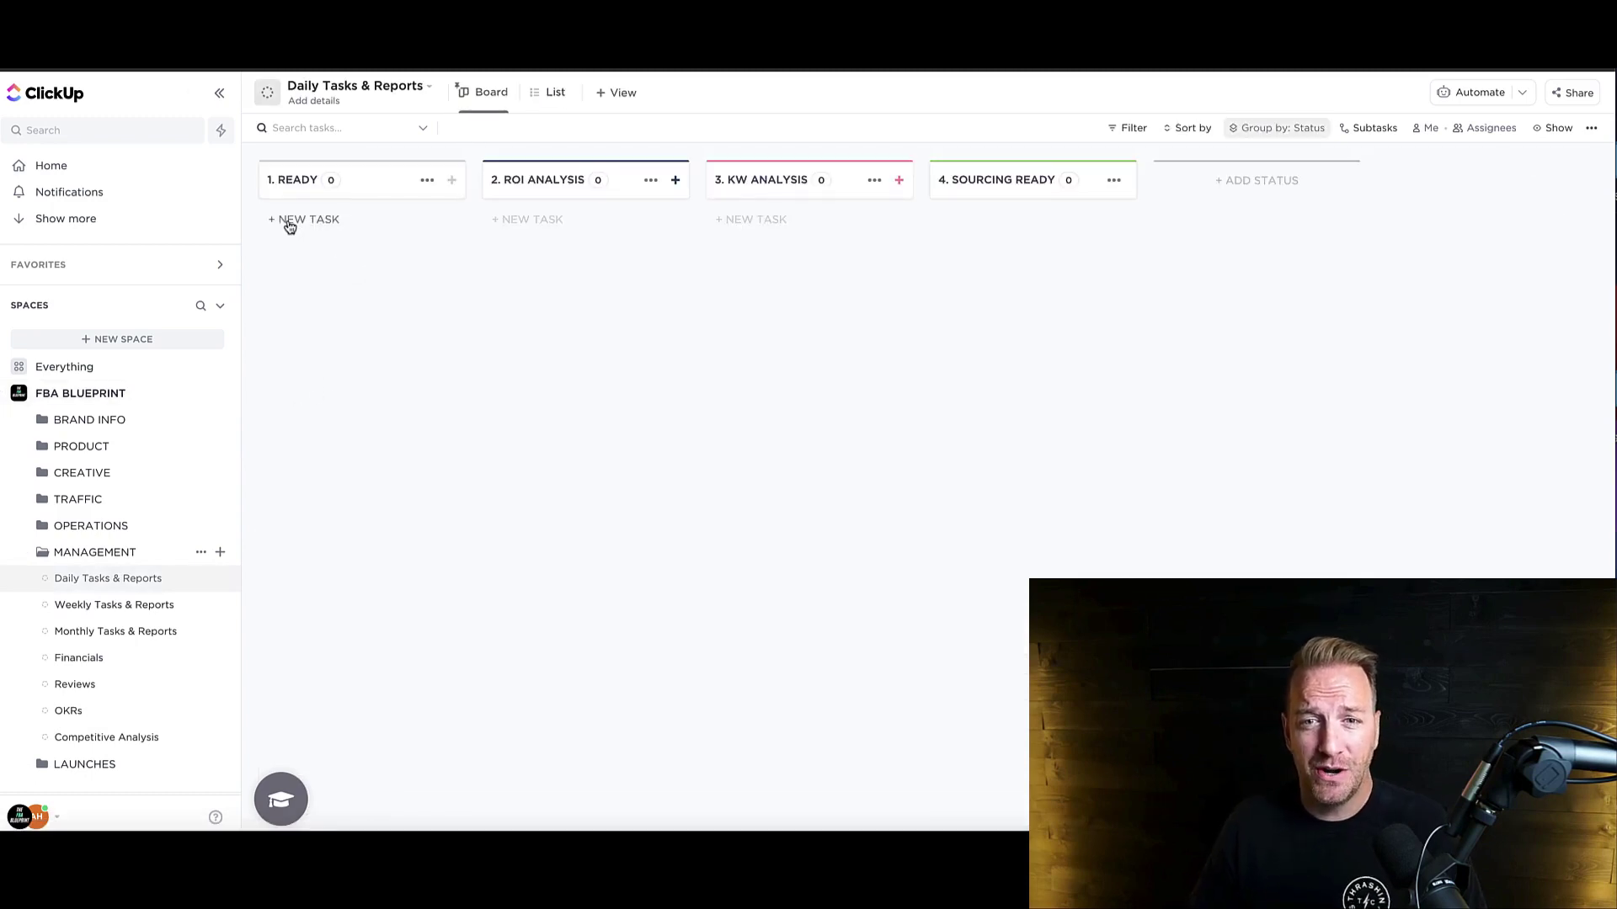
pyautogui.click(289, 223)
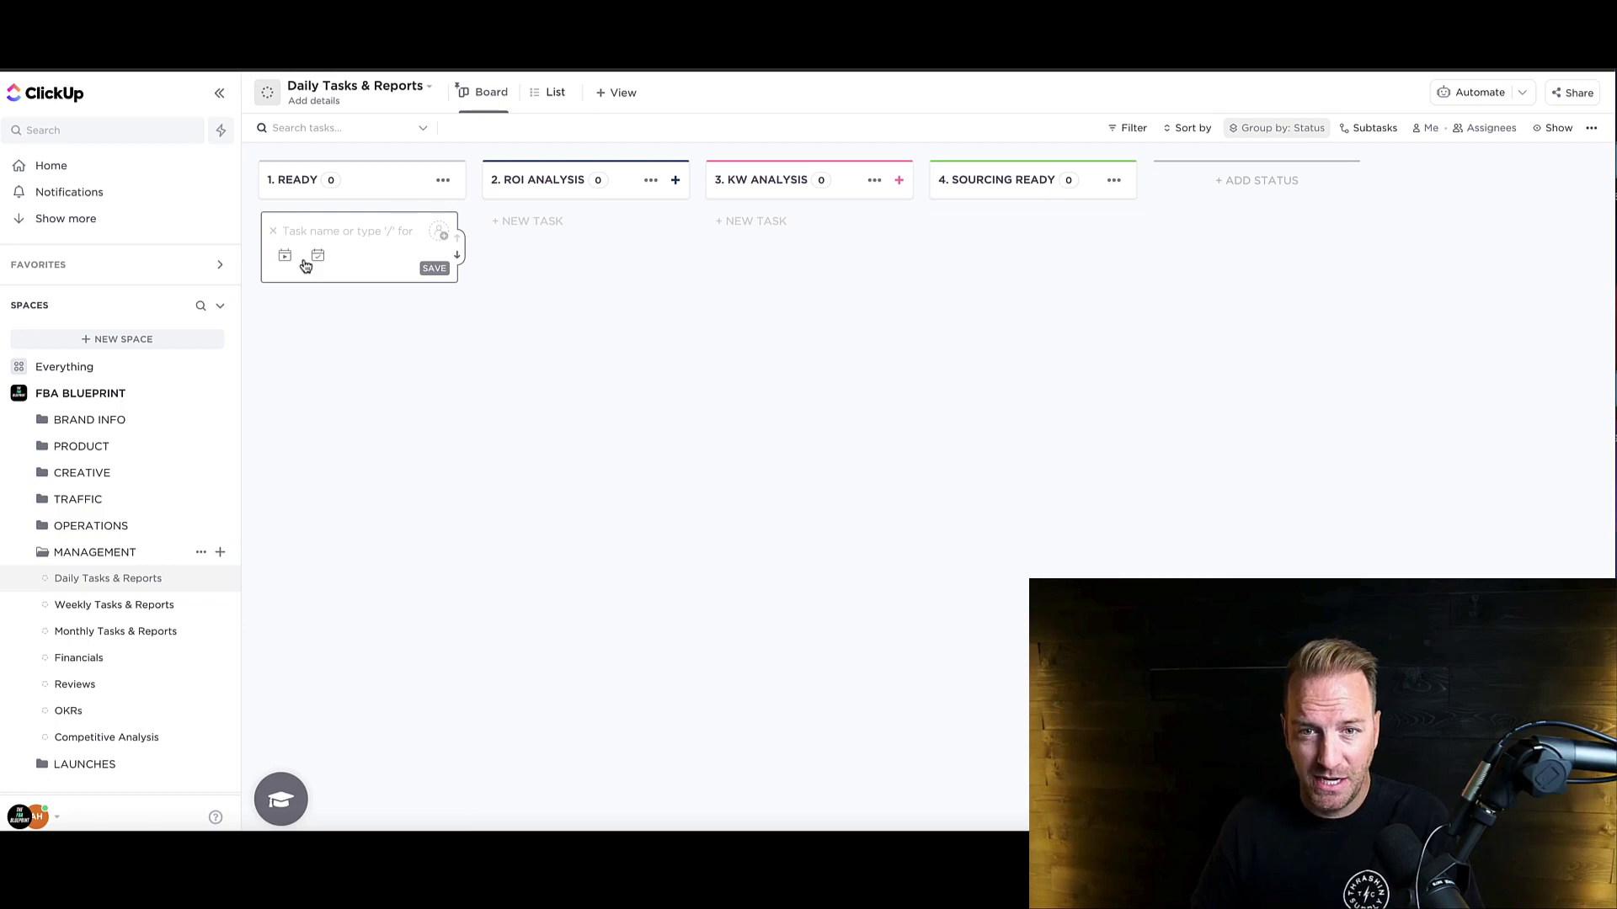
pyautogui.write('D')
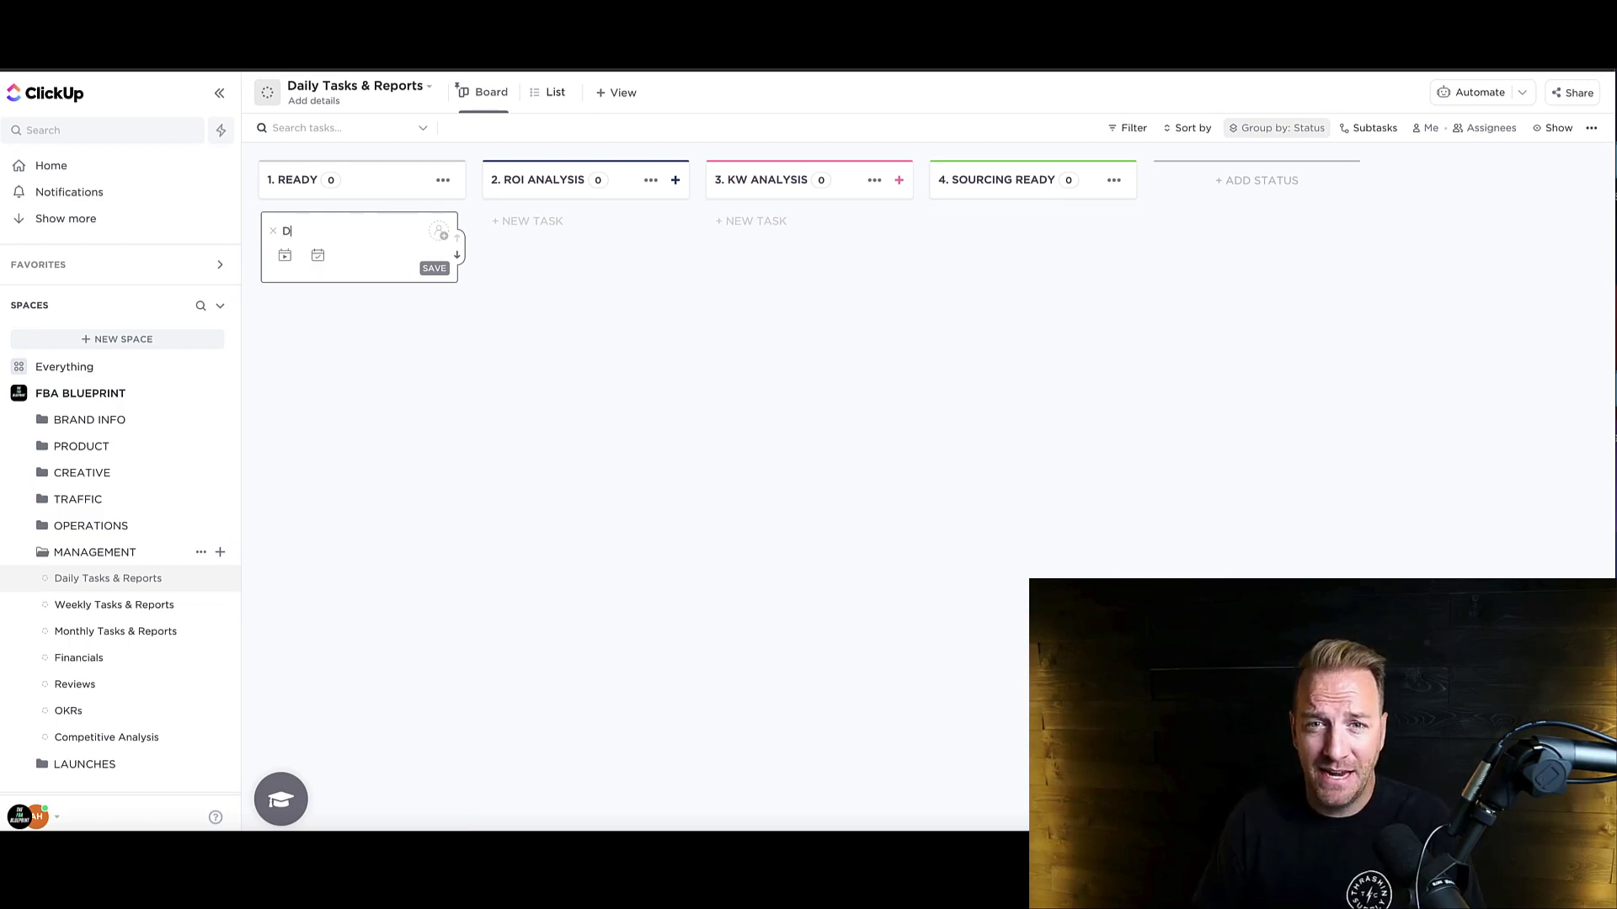
pyautogui.write('aily Review Report')
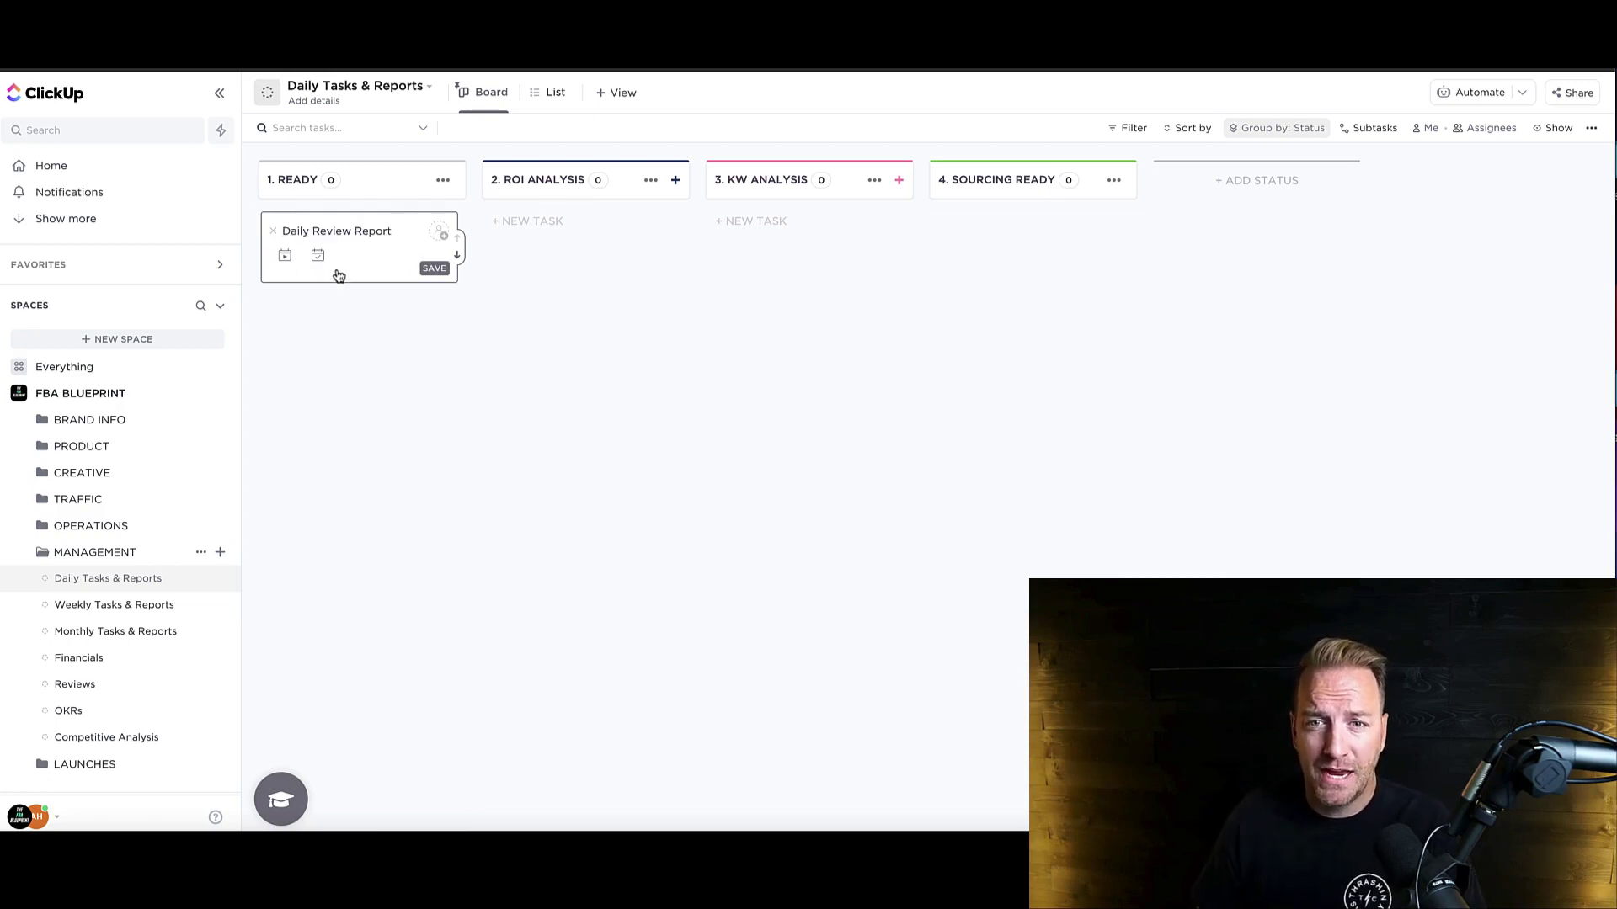
pyautogui.click(434, 268)
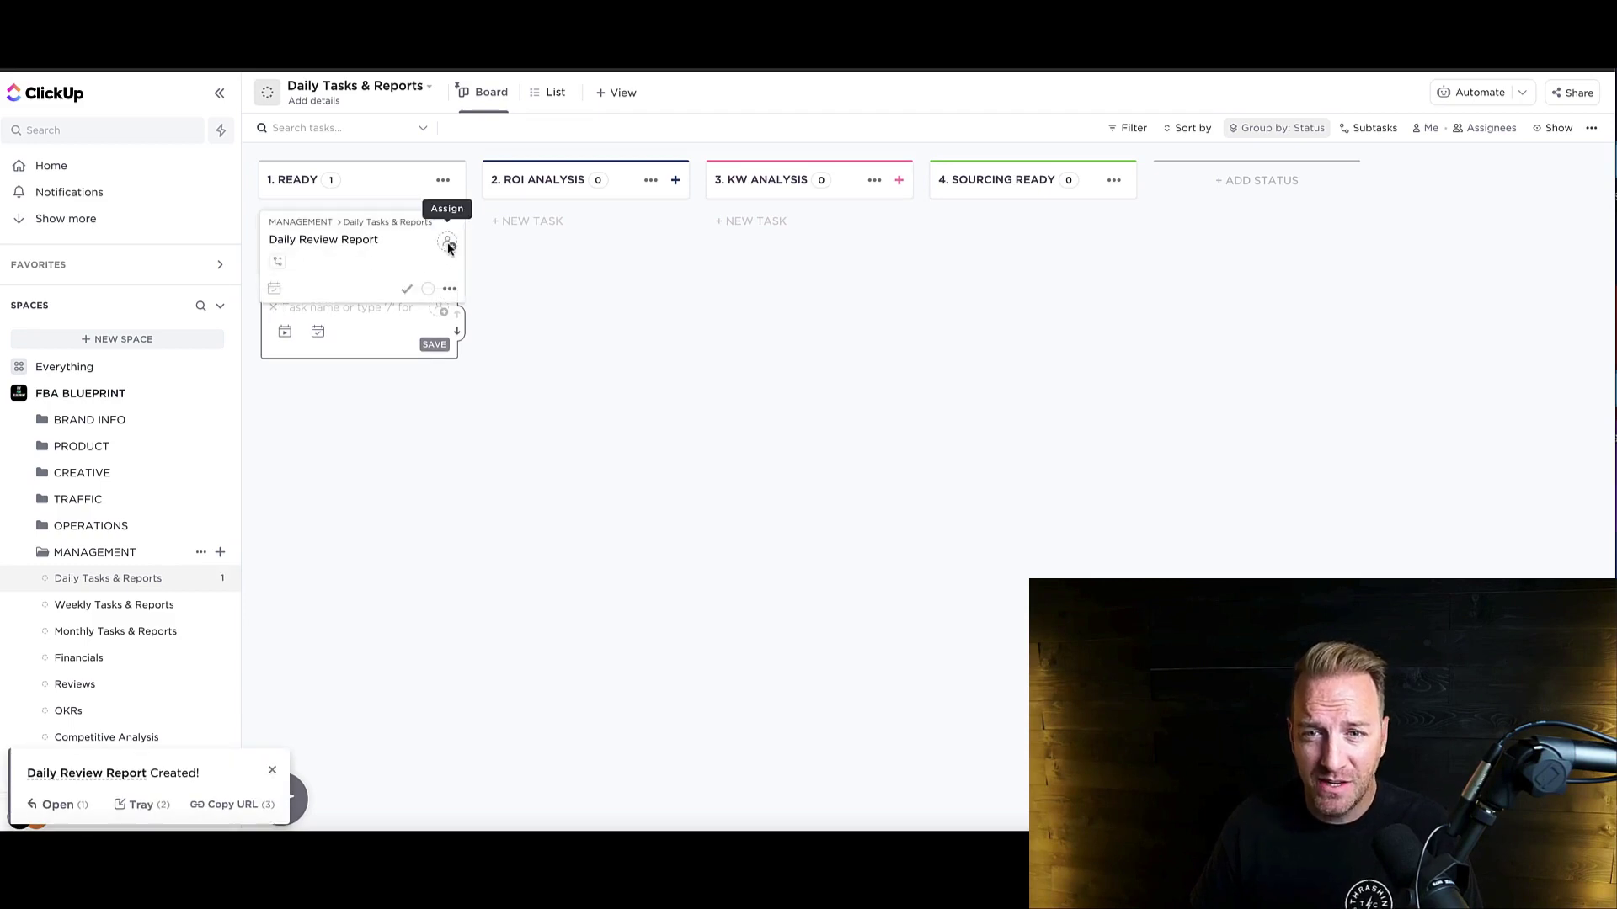
# Assign Daily Review Report to a team member and open its details.
pyautogui.click(448, 244)
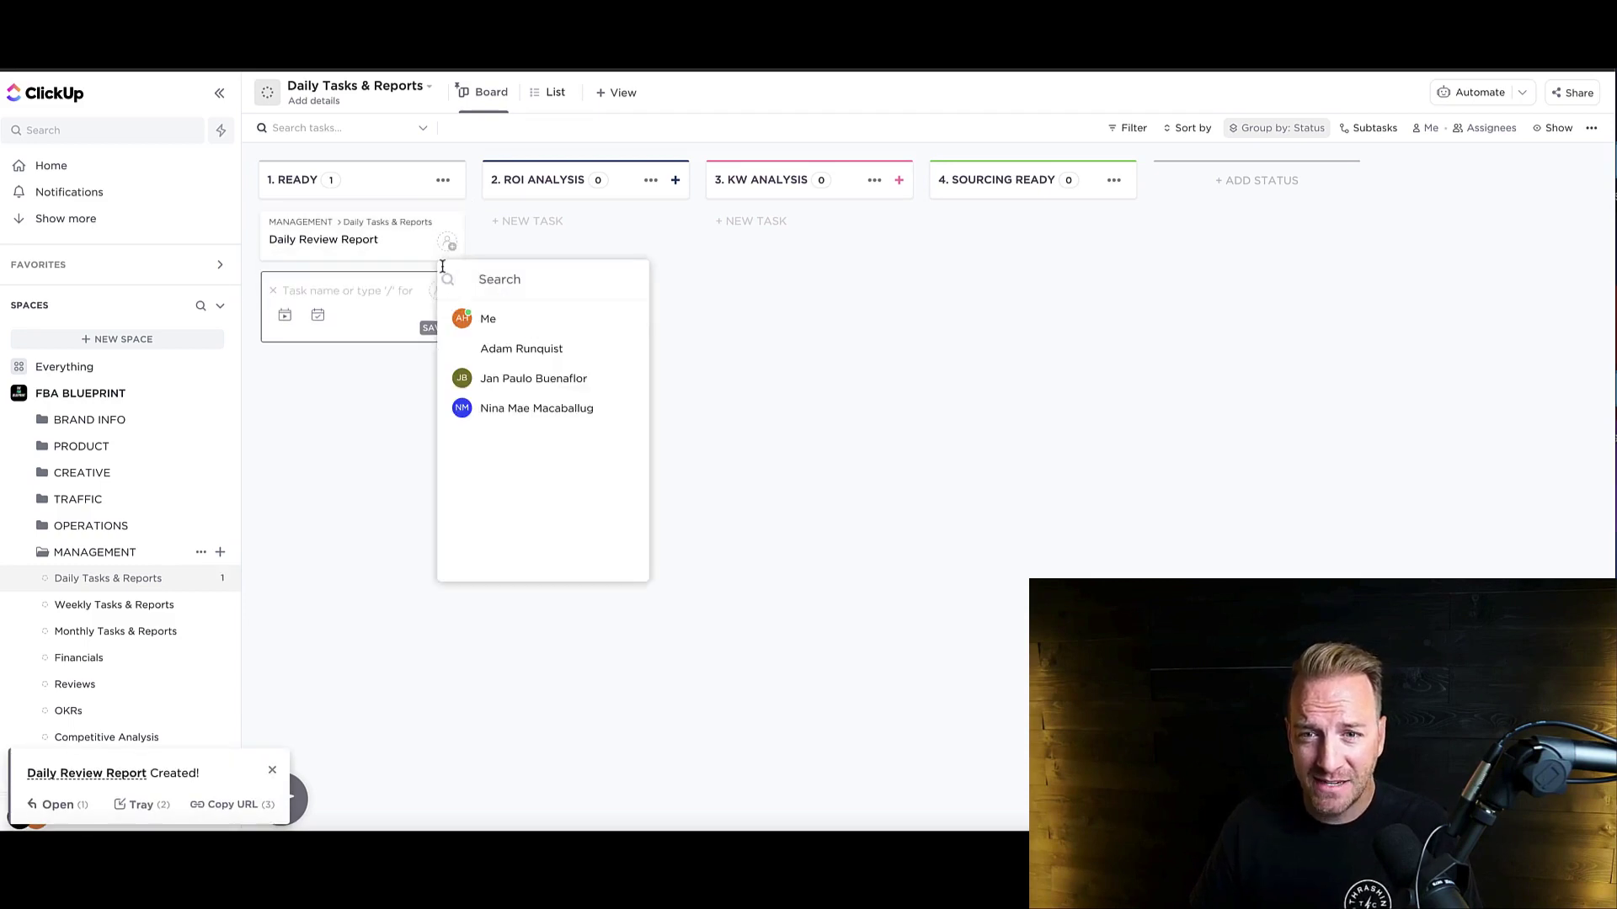
pyautogui.click(513, 410)
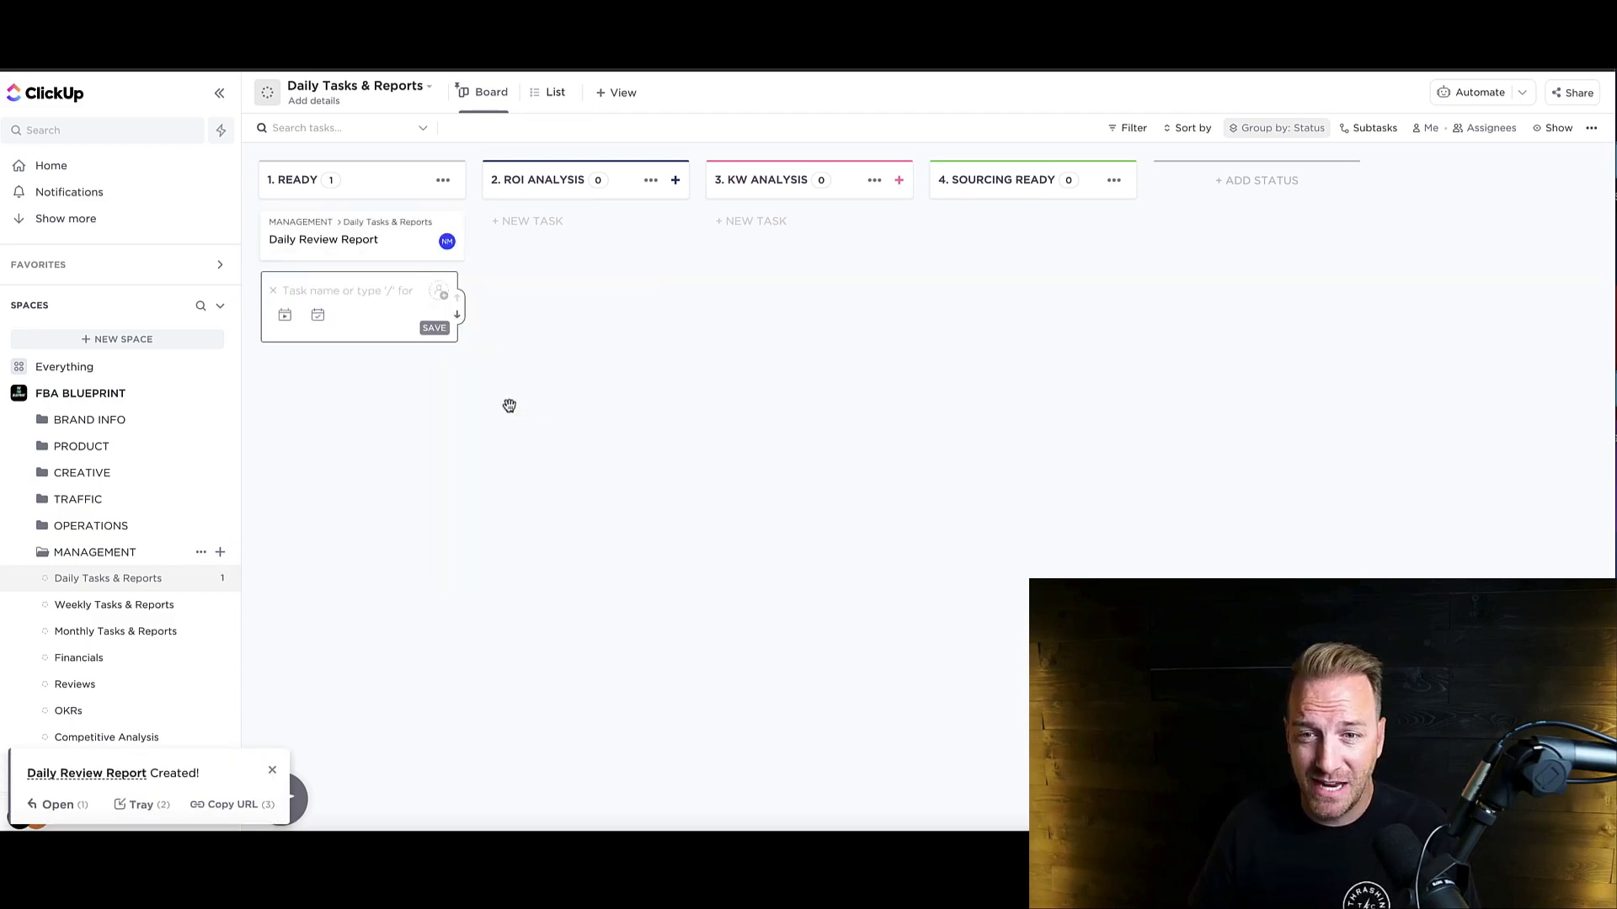
pyautogui.click(410, 245)
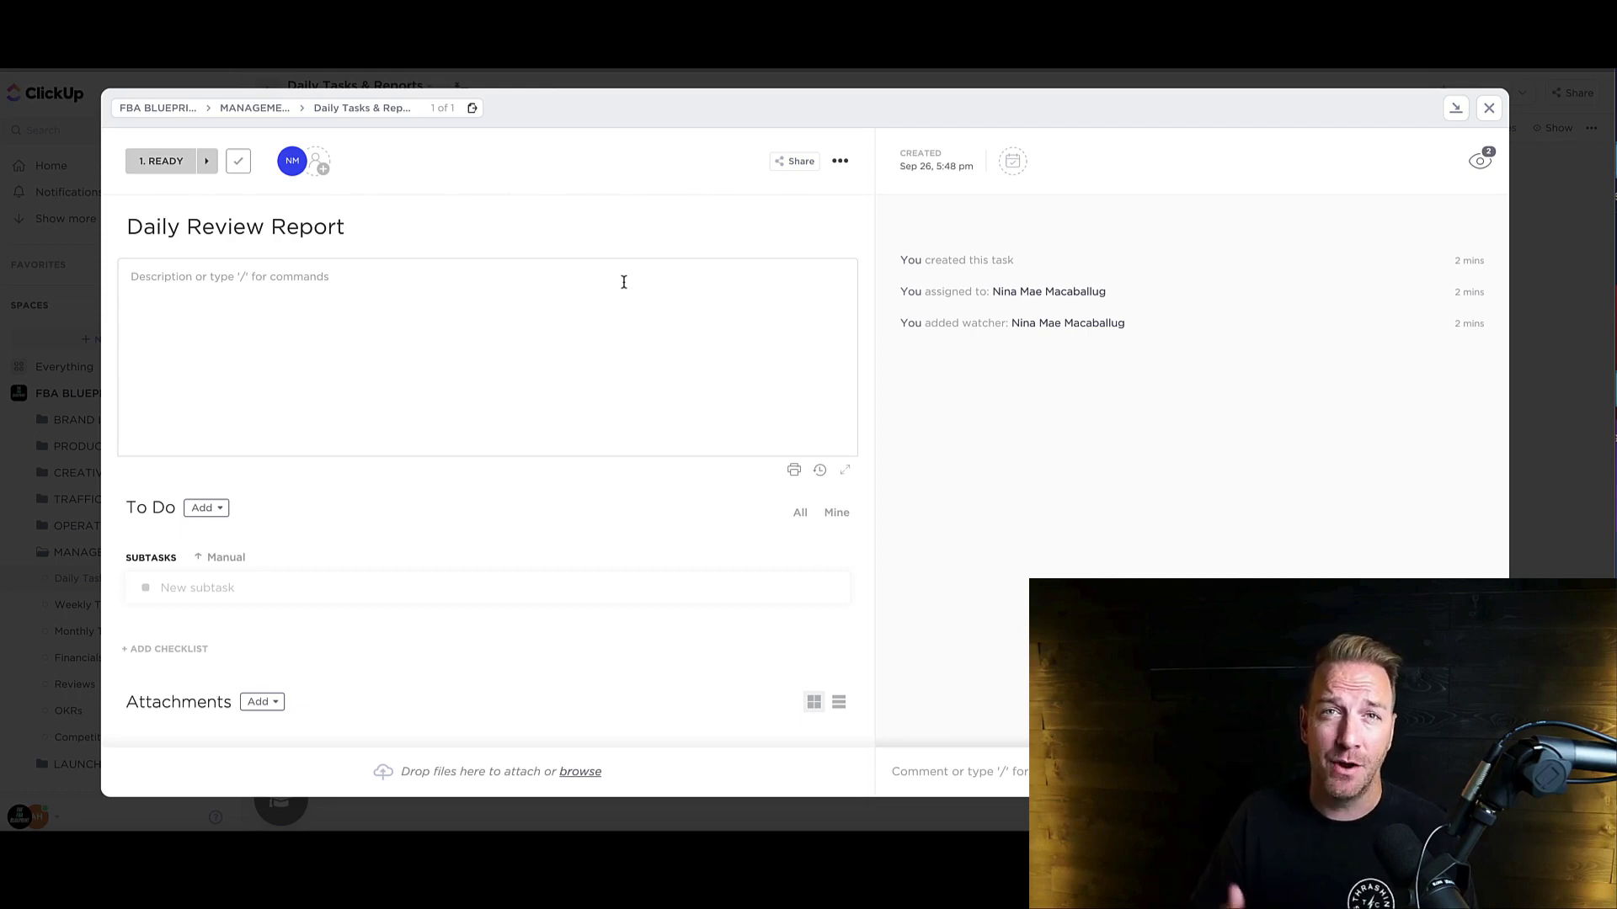
# Make Daily Review Report due Today, repeating daily, and describe it as running the daily review report.
pyautogui.click(1014, 166)
pyautogui.click(1035, 425)
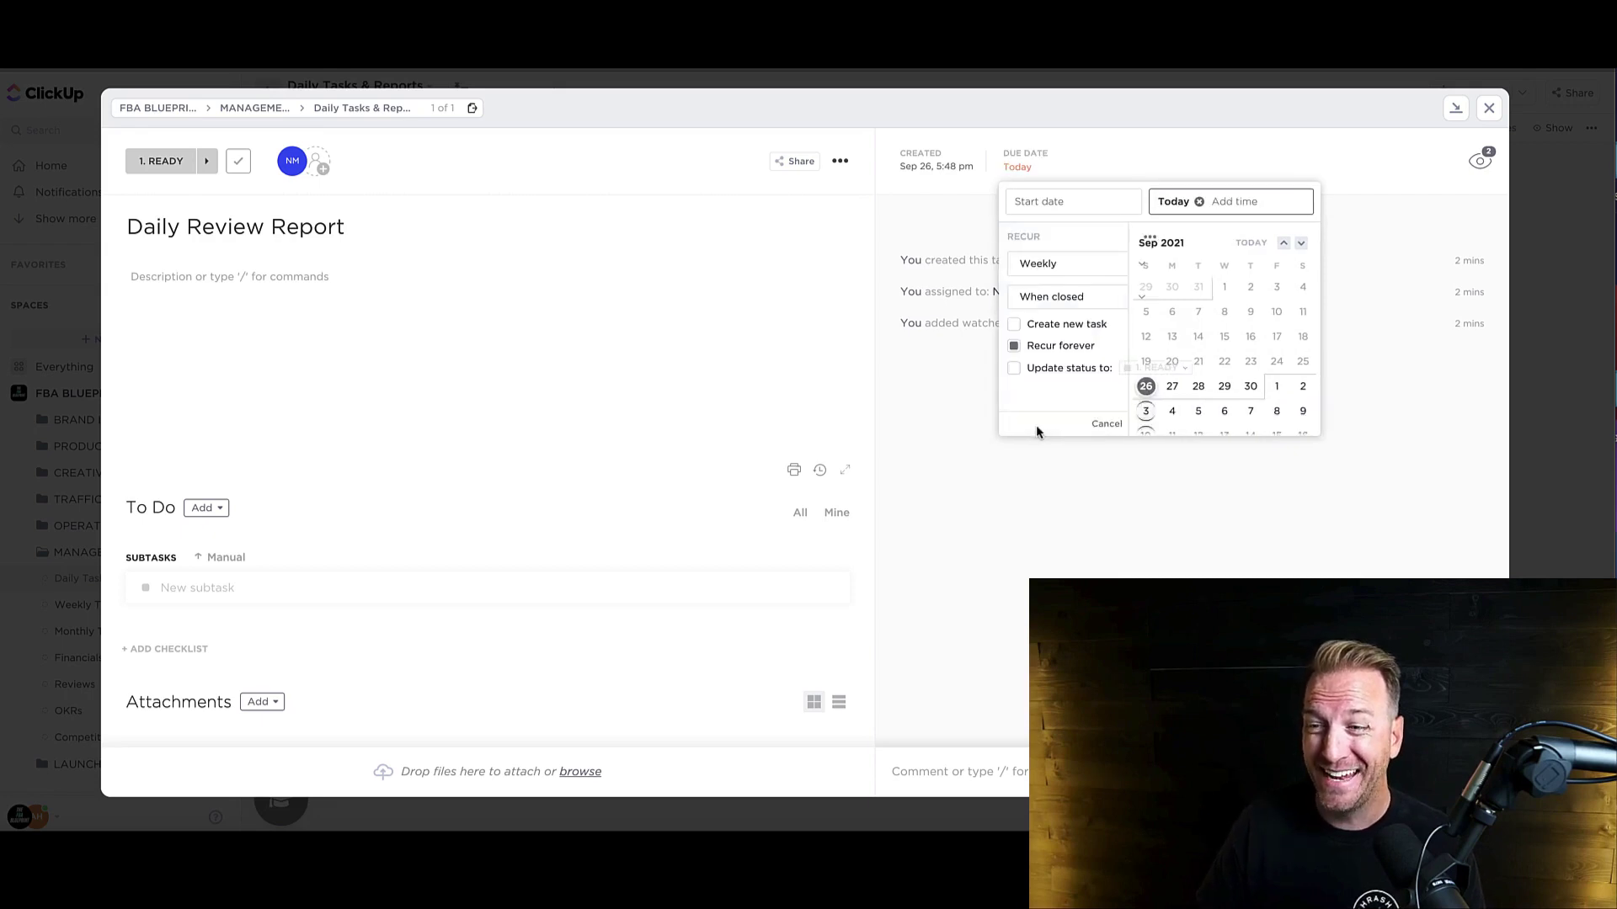
pyautogui.click(1135, 257)
pyautogui.click(1064, 297)
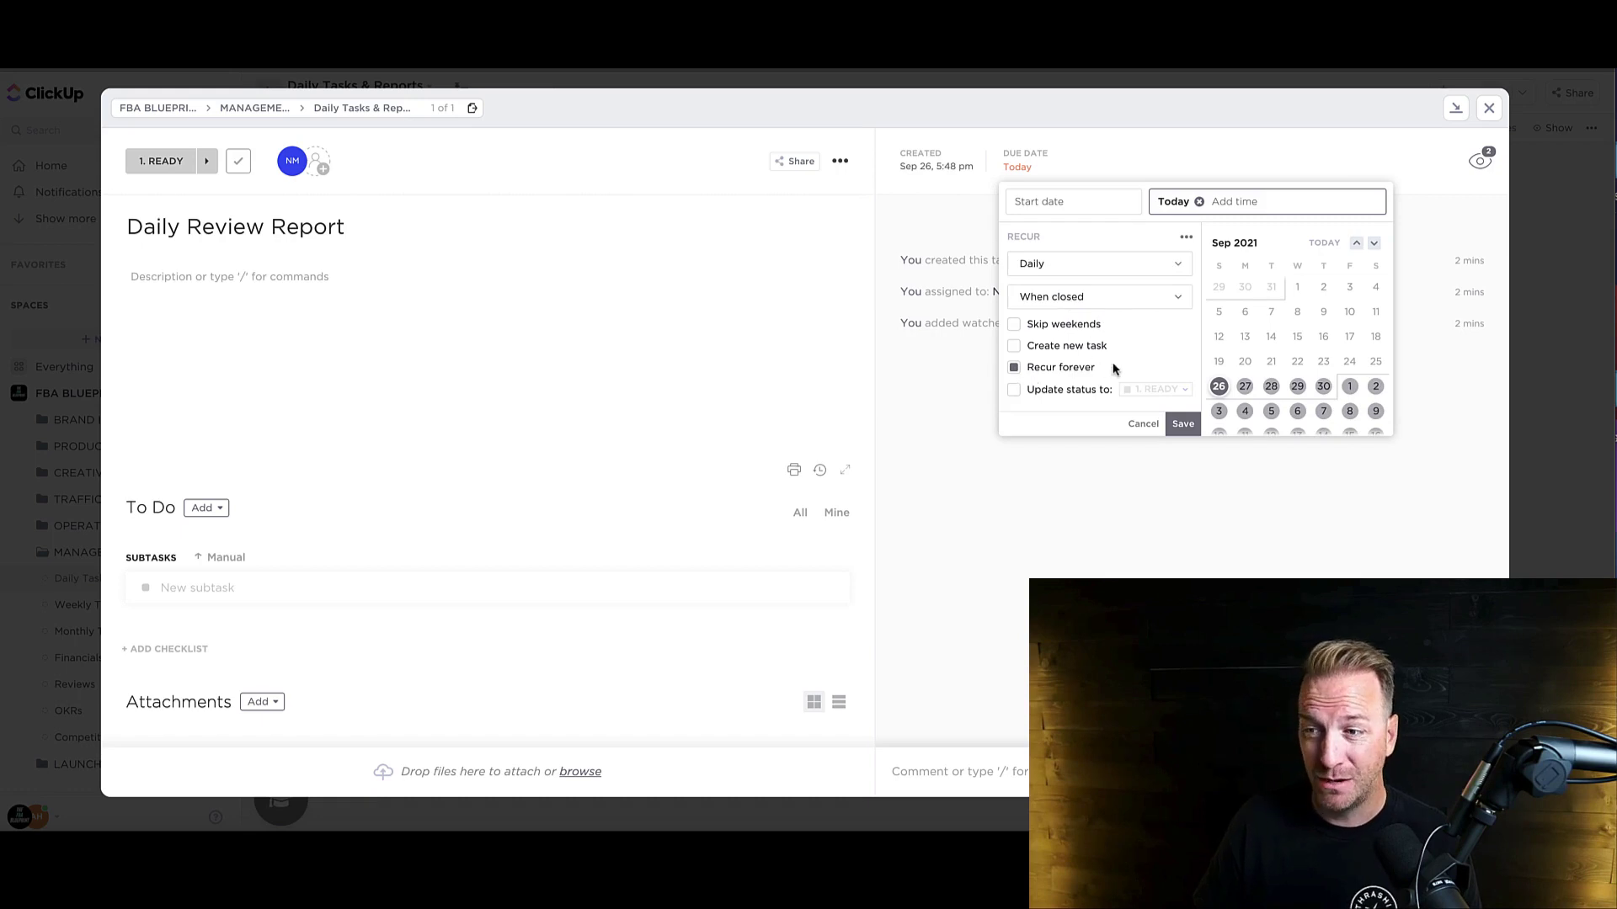
pyautogui.click(1182, 424)
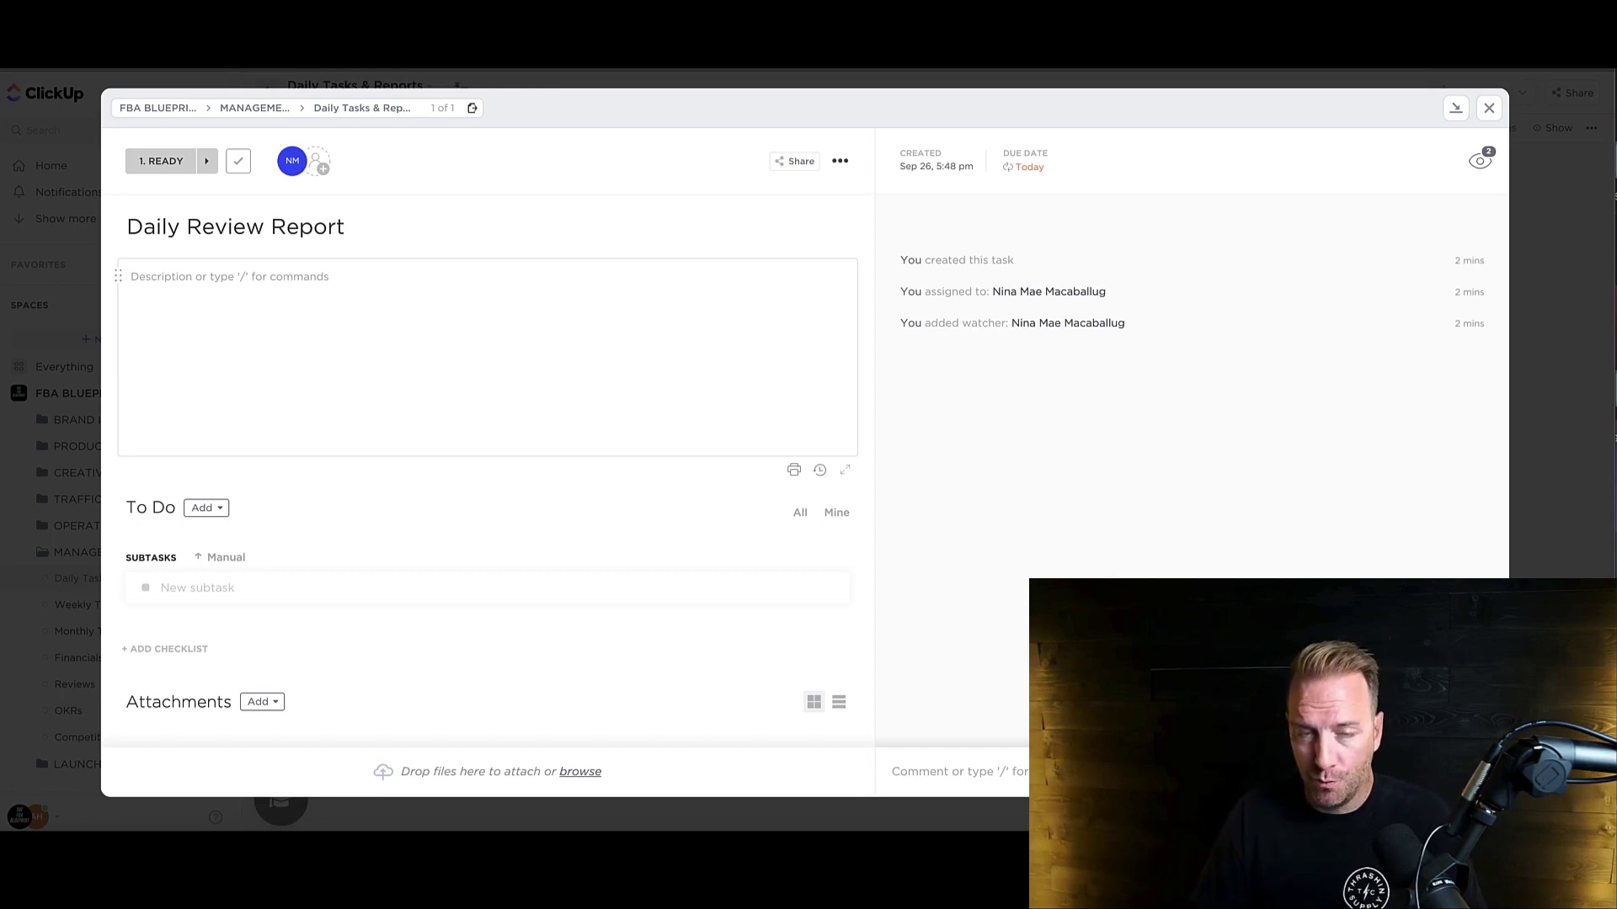
pyautogui.write('Run the daily review report....find GURU SOP here:')
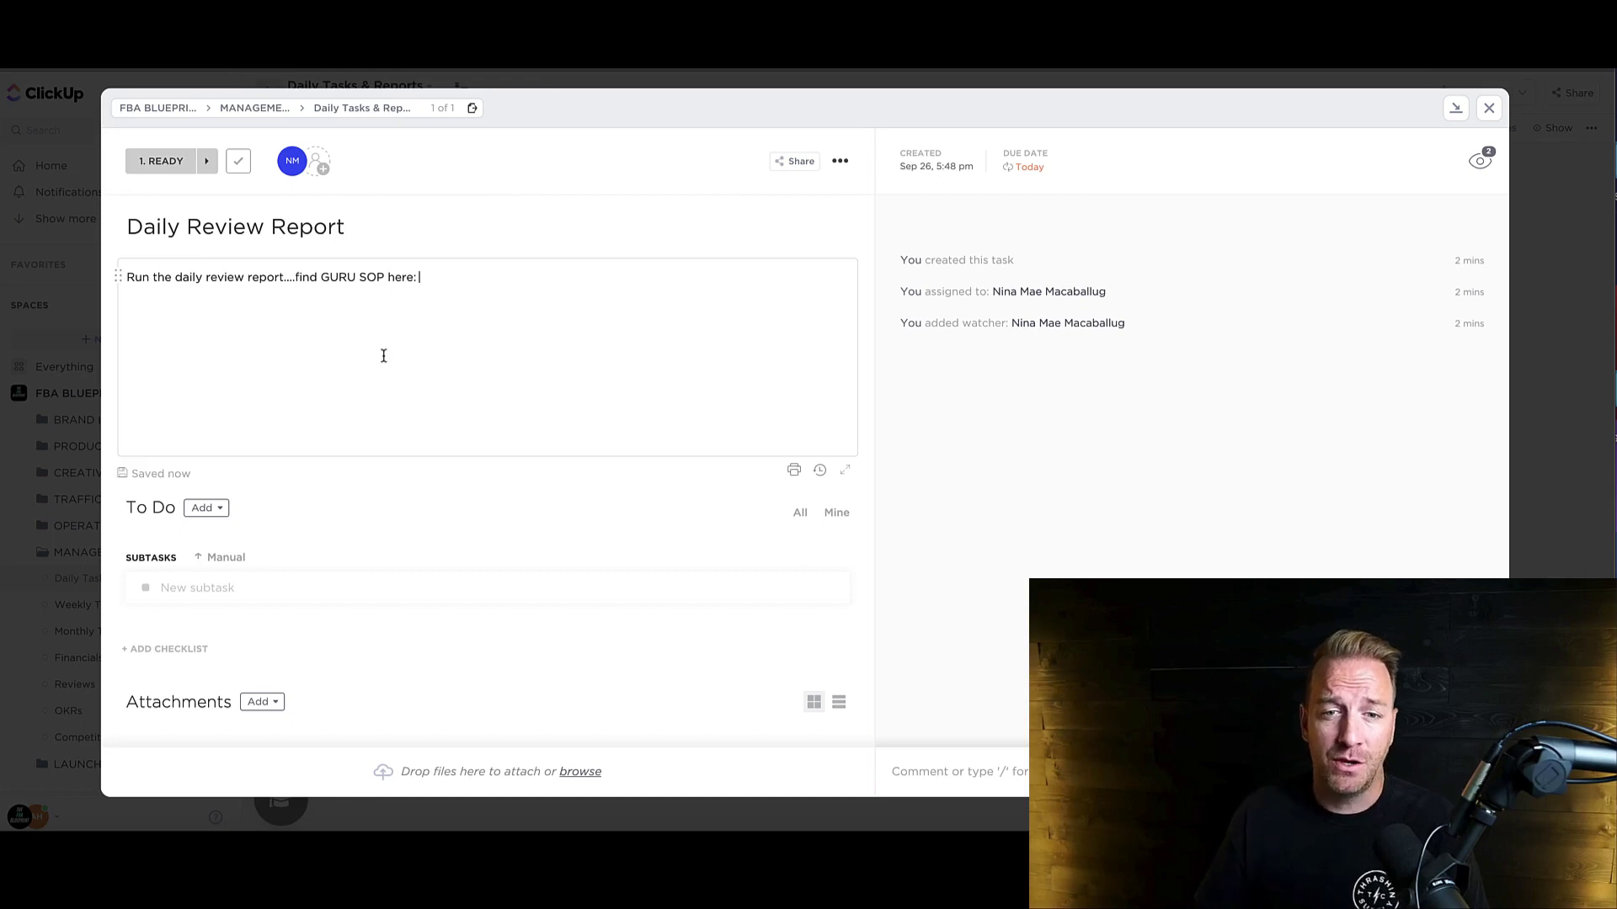
pyautogui.click(1488, 107)
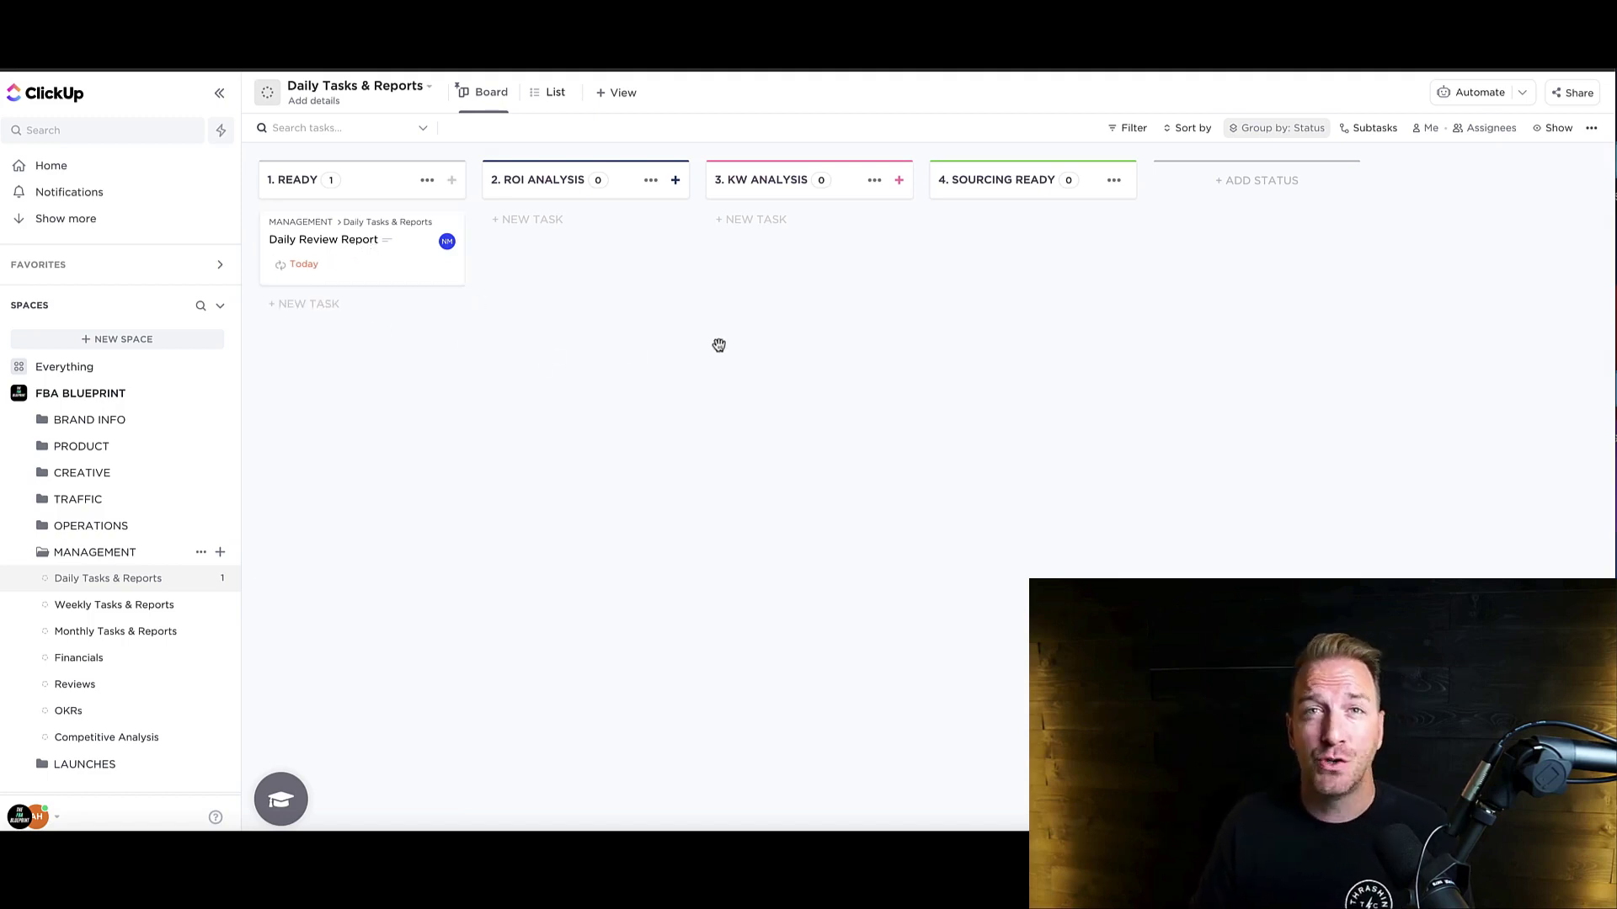
# Open the empty PPC board from TRAFFIC and collapse the TRAFFIC folder.
pyautogui.click(168, 498)
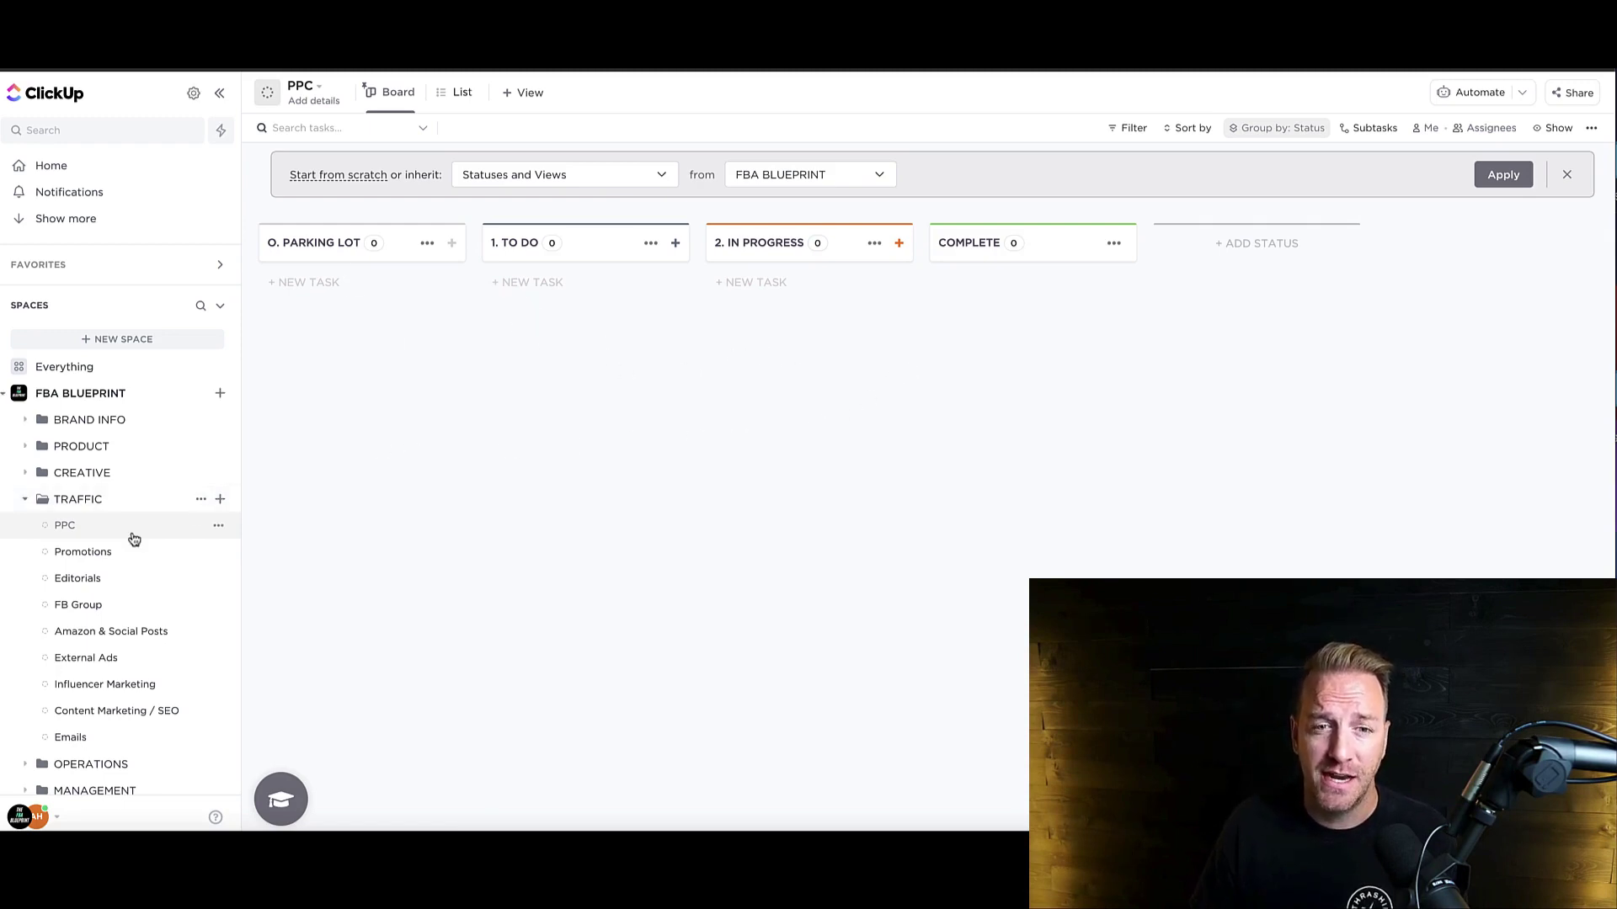
pyautogui.click(148, 500)
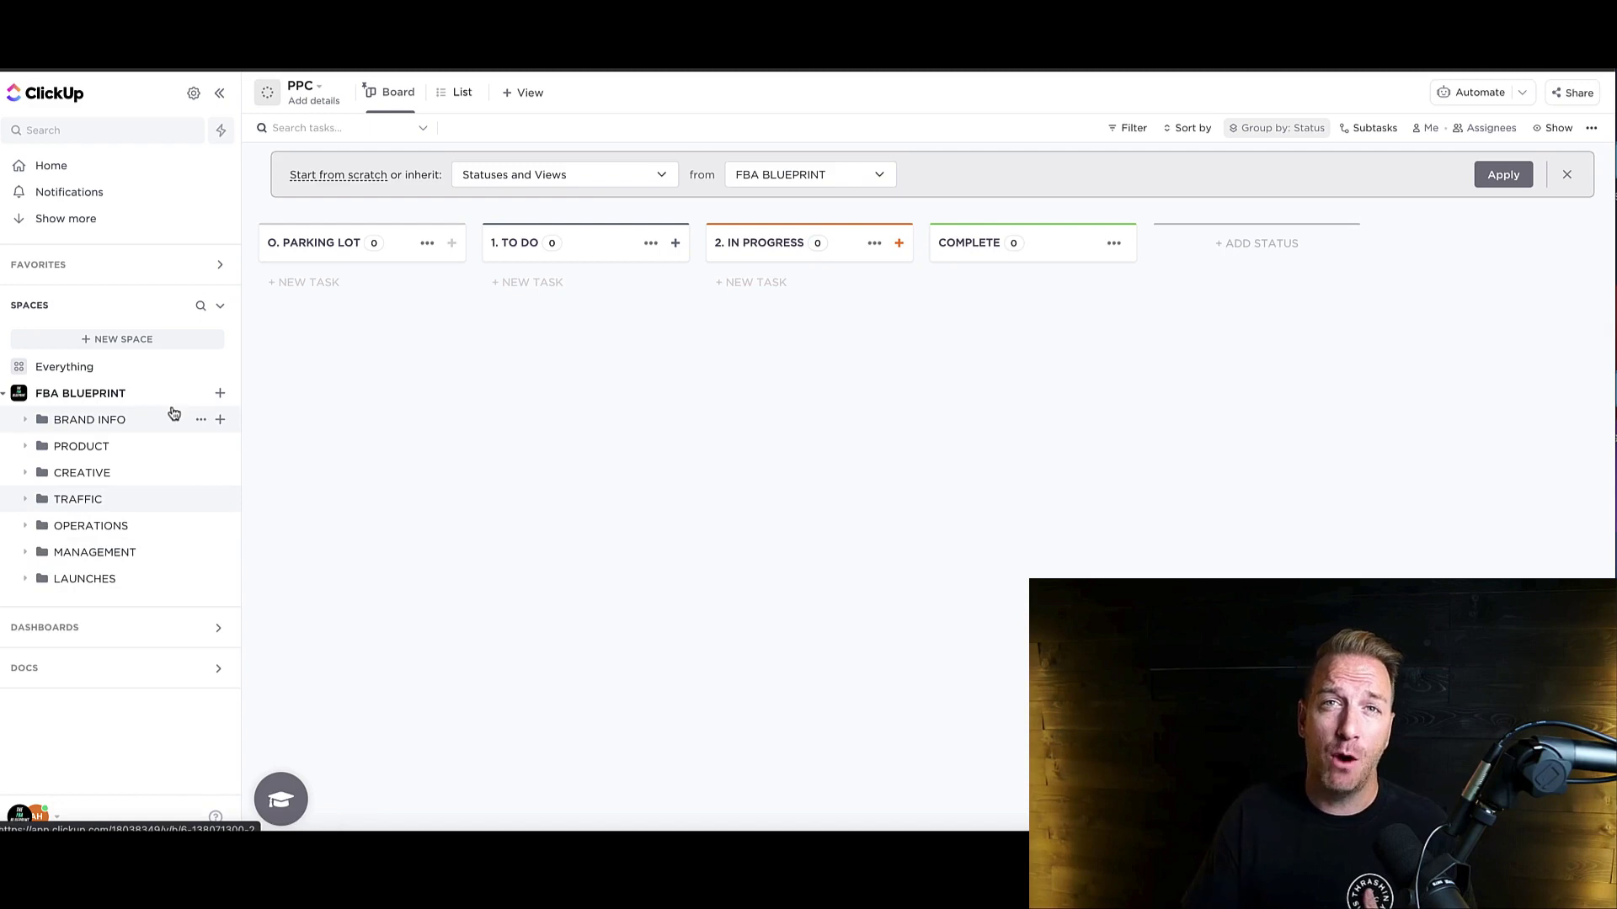